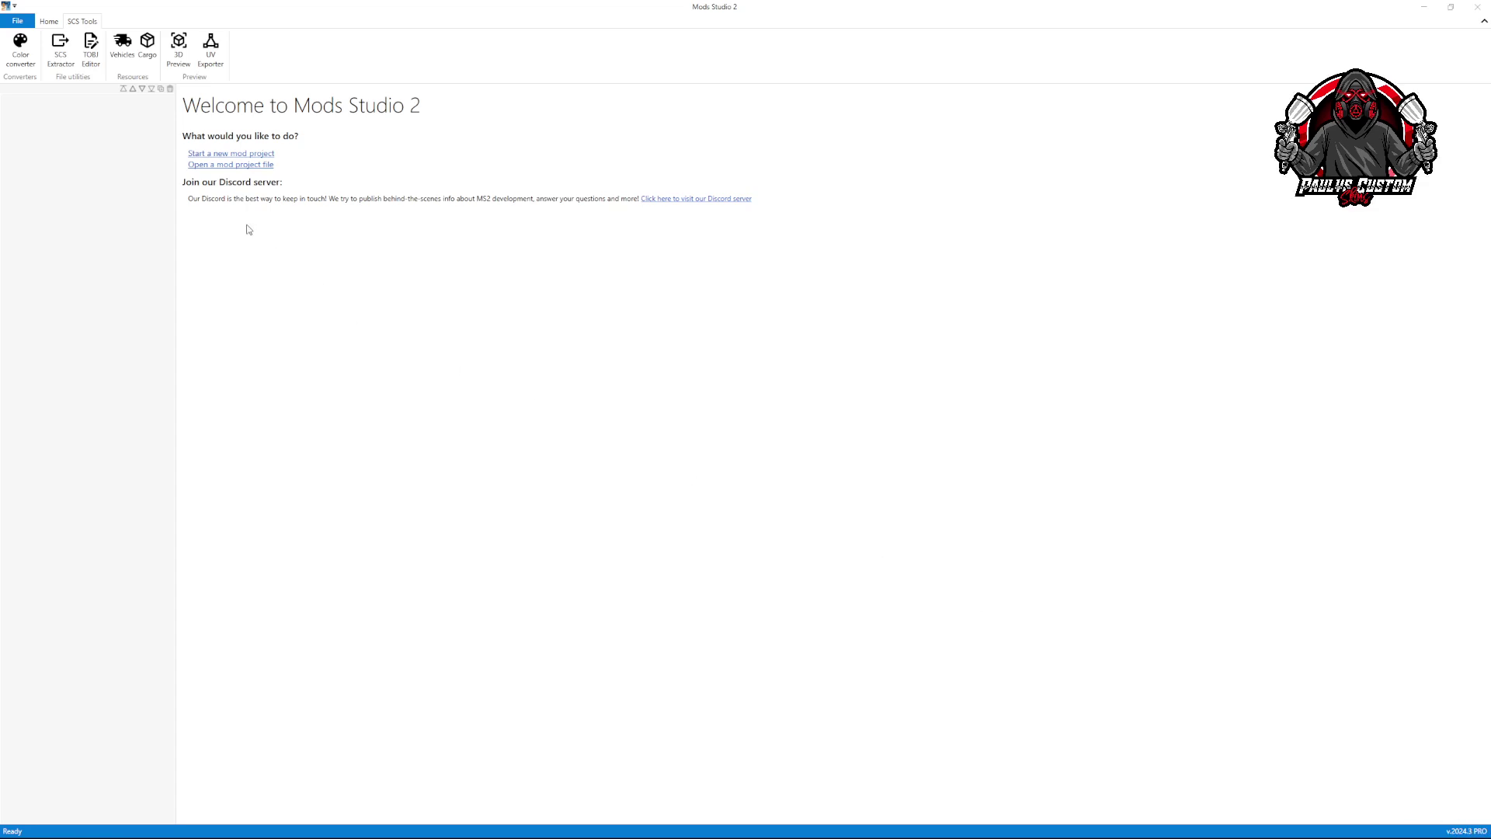
Search the online vehicle list for 'b4' and download the ATS.b4rt.gd_evss trailer definition.
click(130, 50)
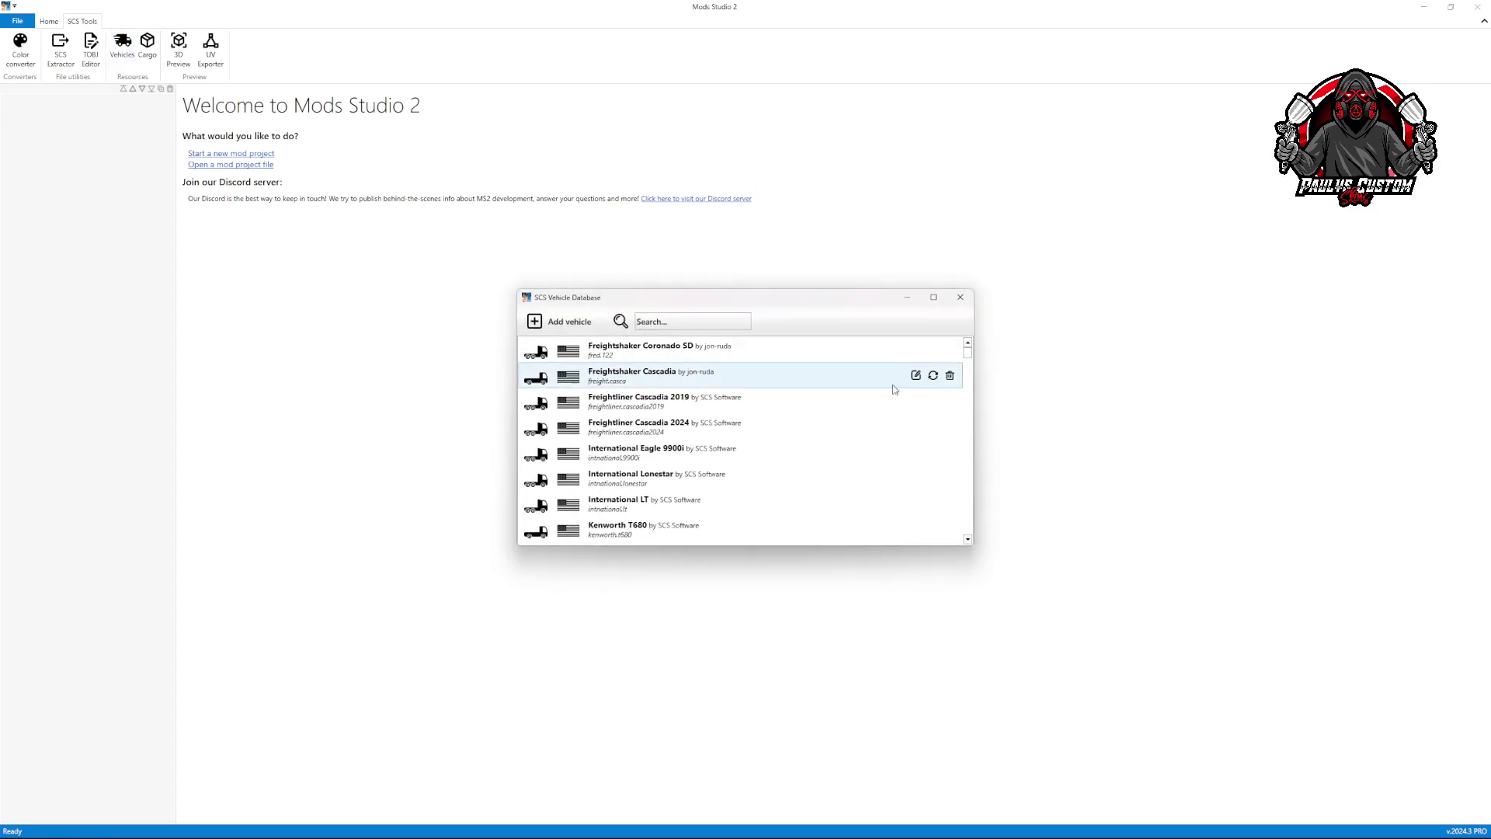
click(570, 325)
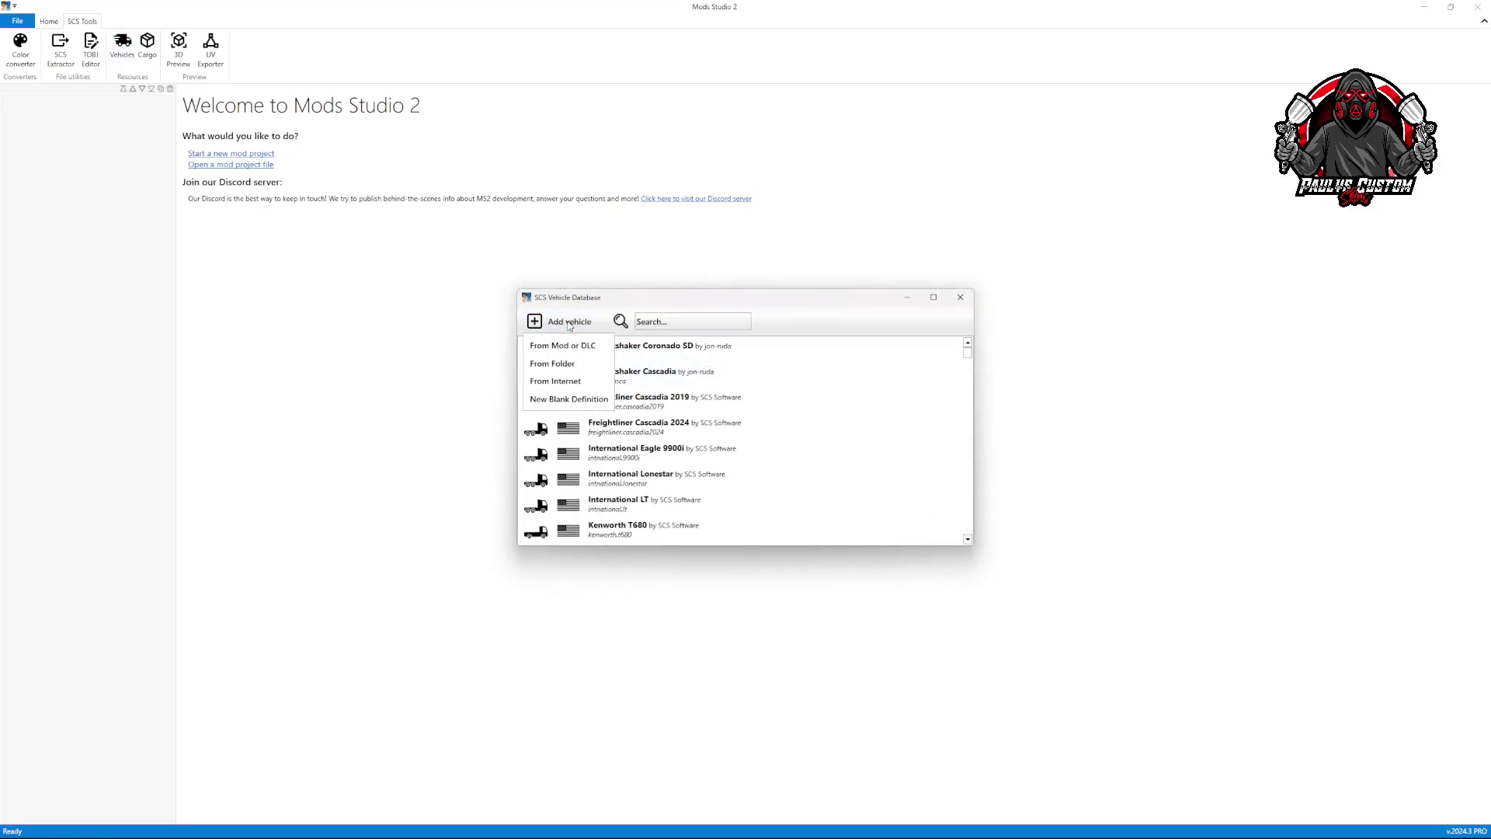
click(559, 381)
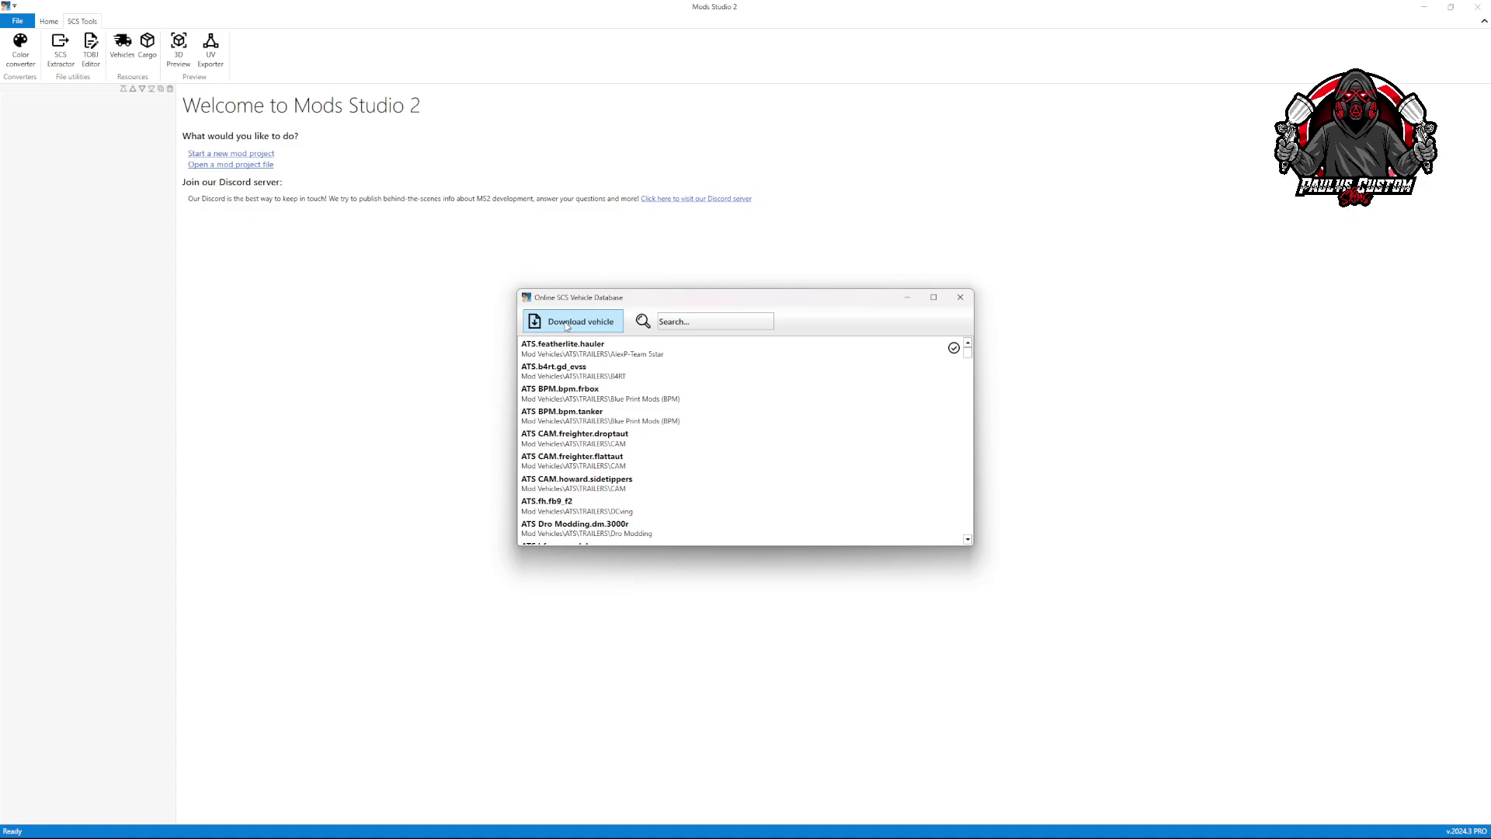
click(713, 321)
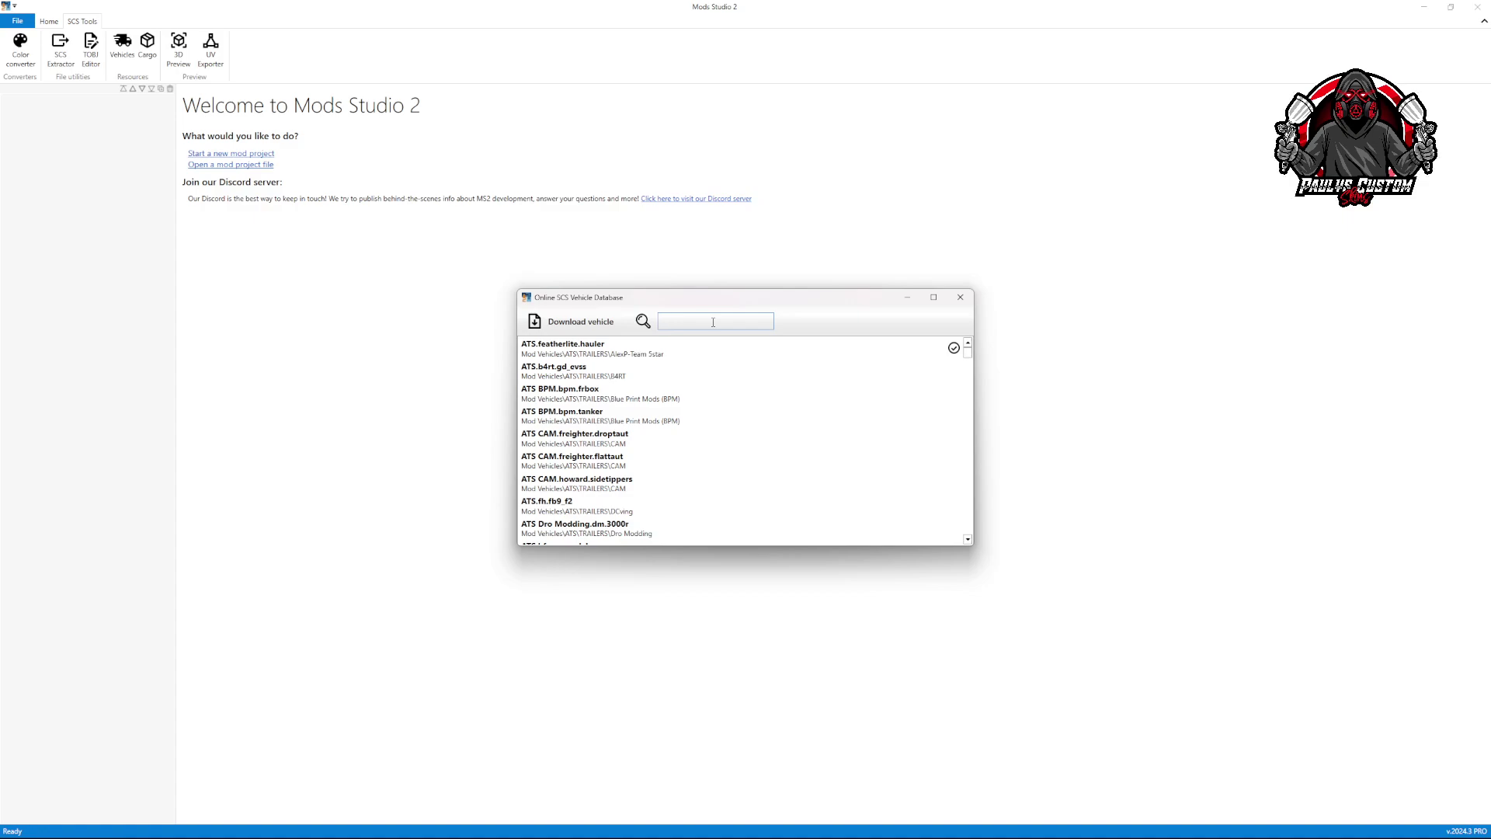
text(b)
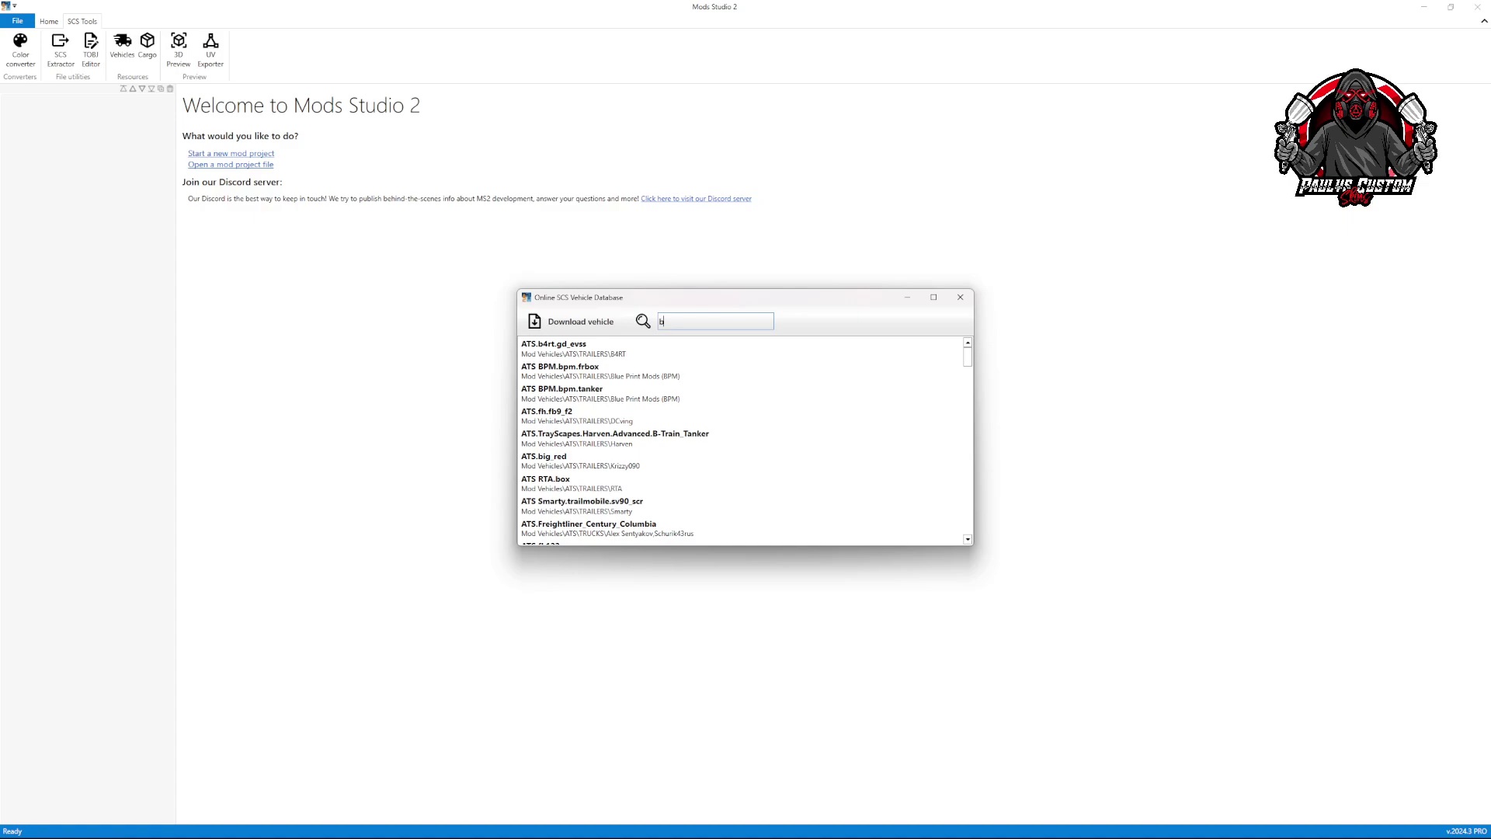
text(5)
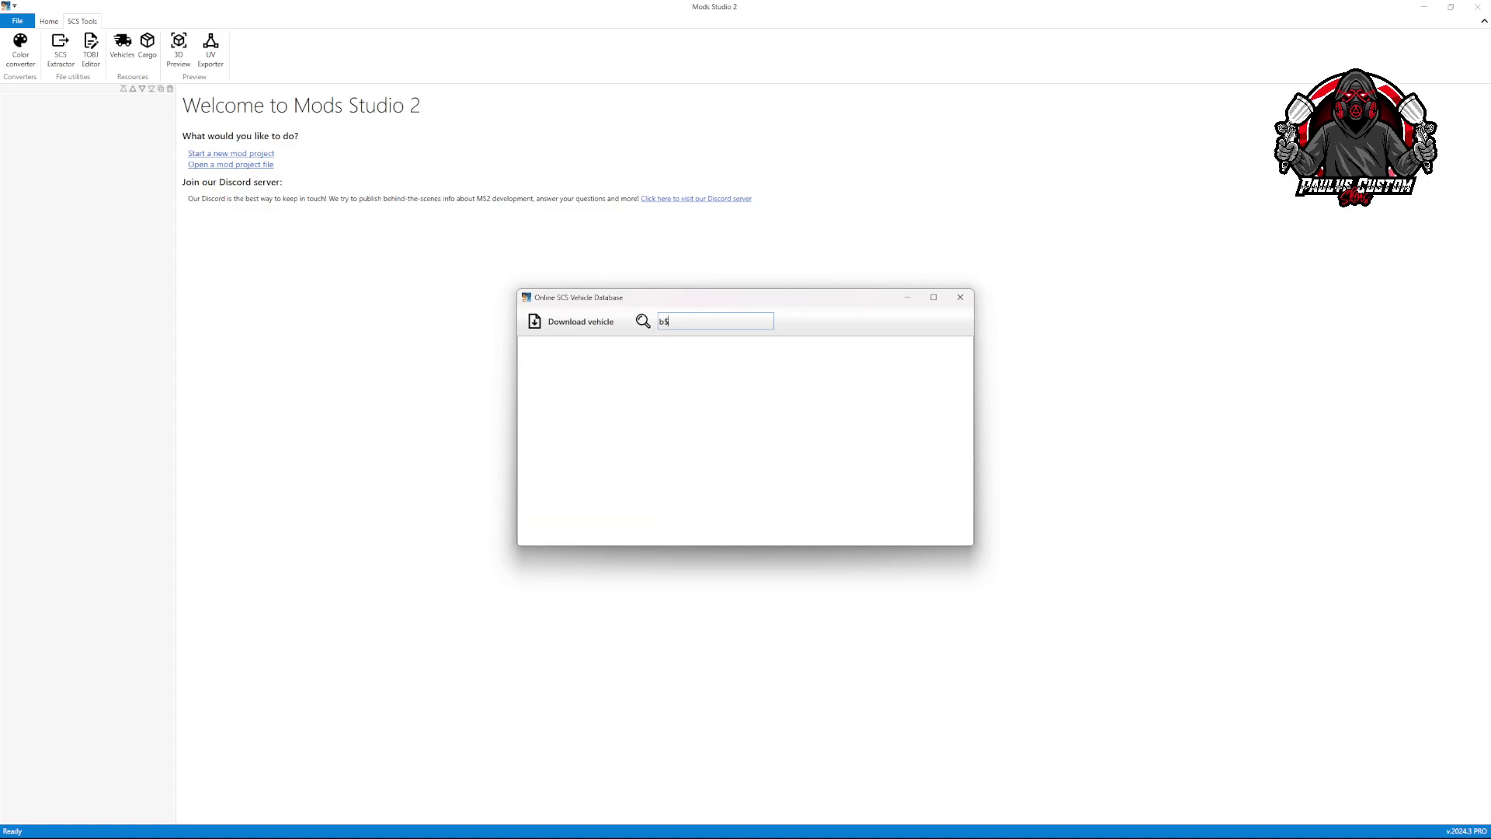
key(BackSpace)
text(4)
click(565, 349)
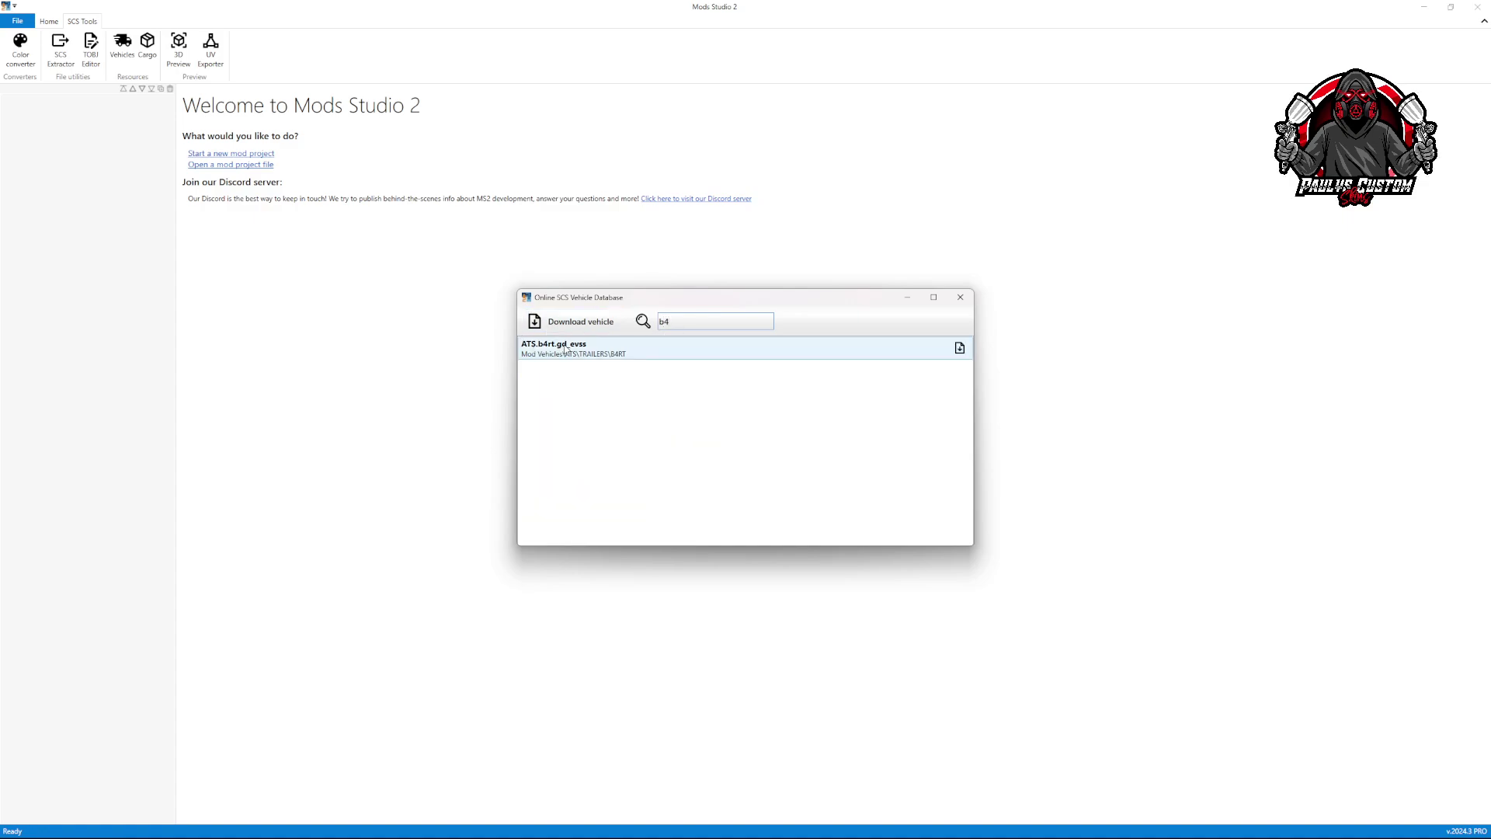
click(564, 350)
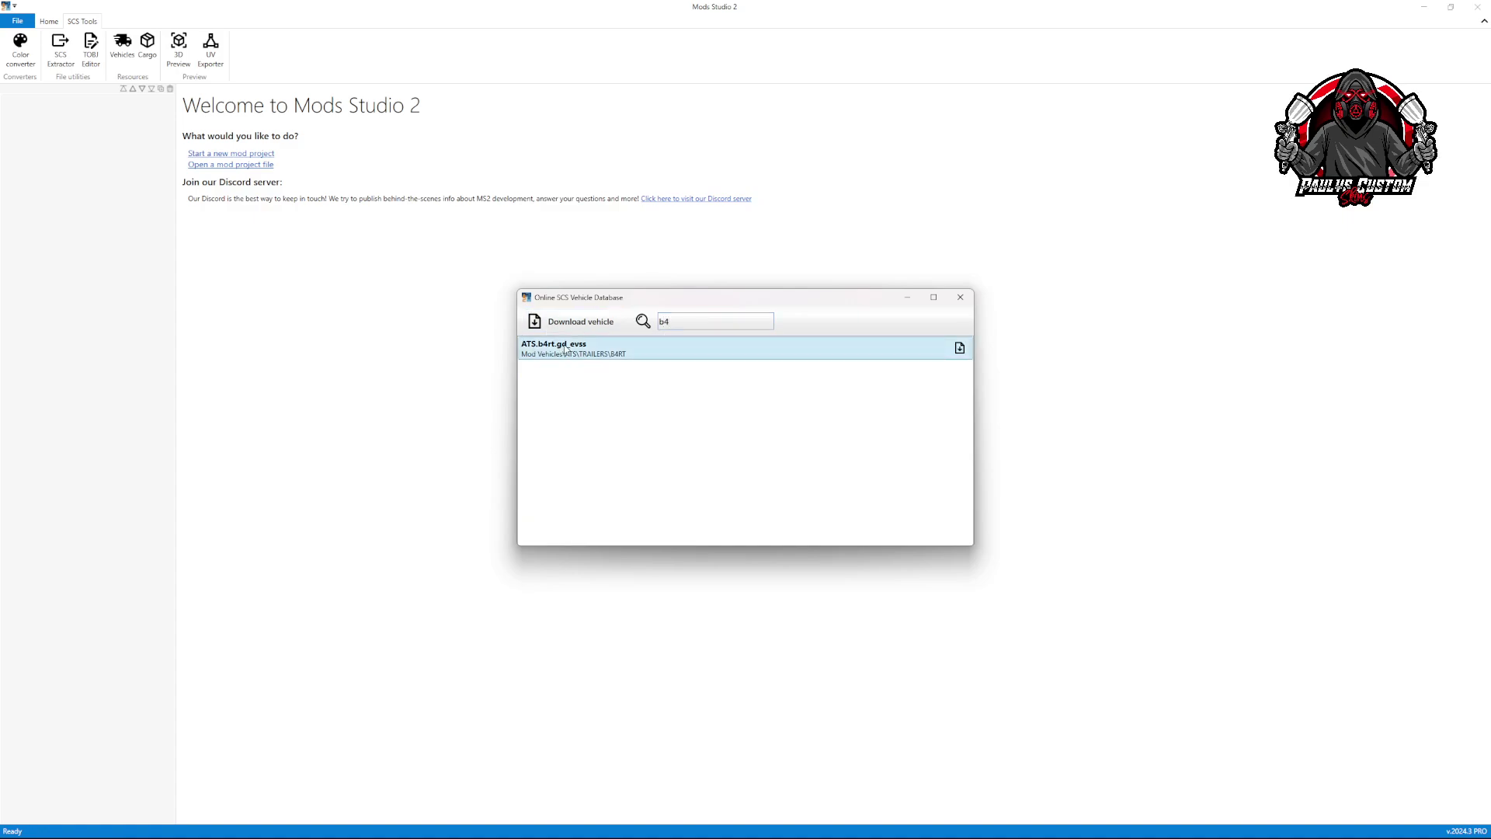
click(960, 348)
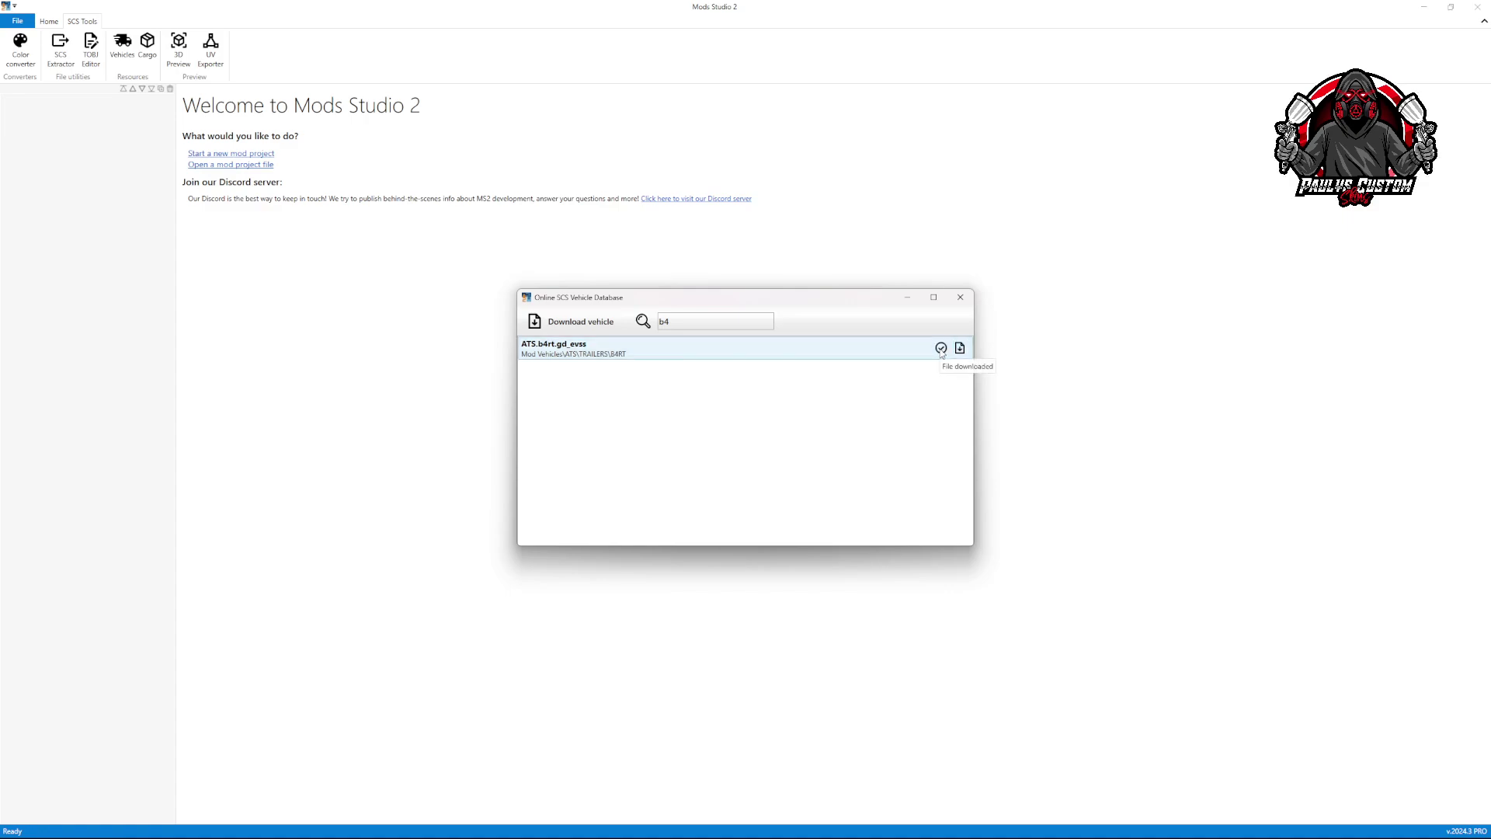
mouse_move(704, 828)
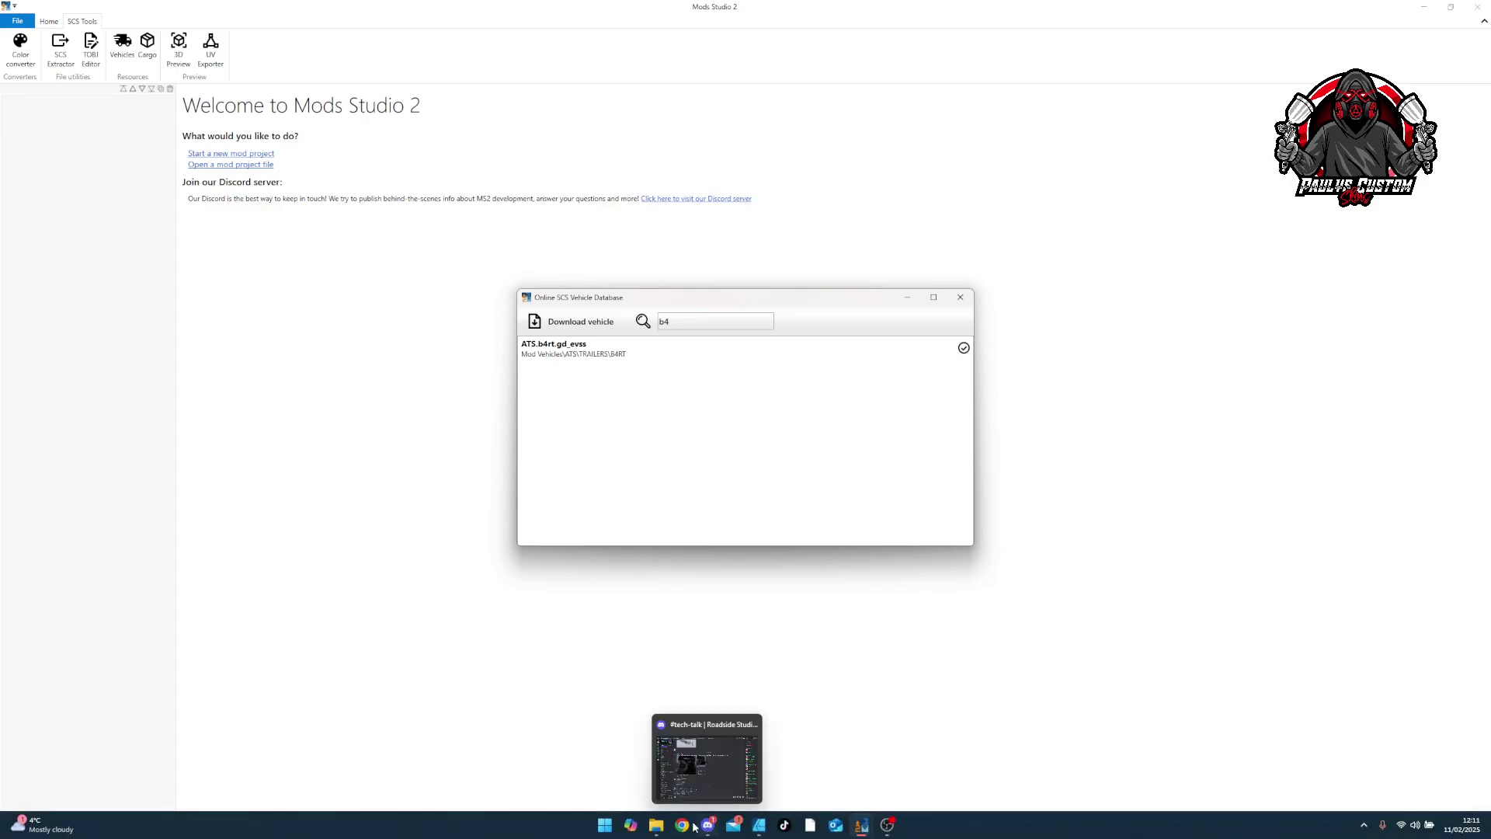
click(657, 828)
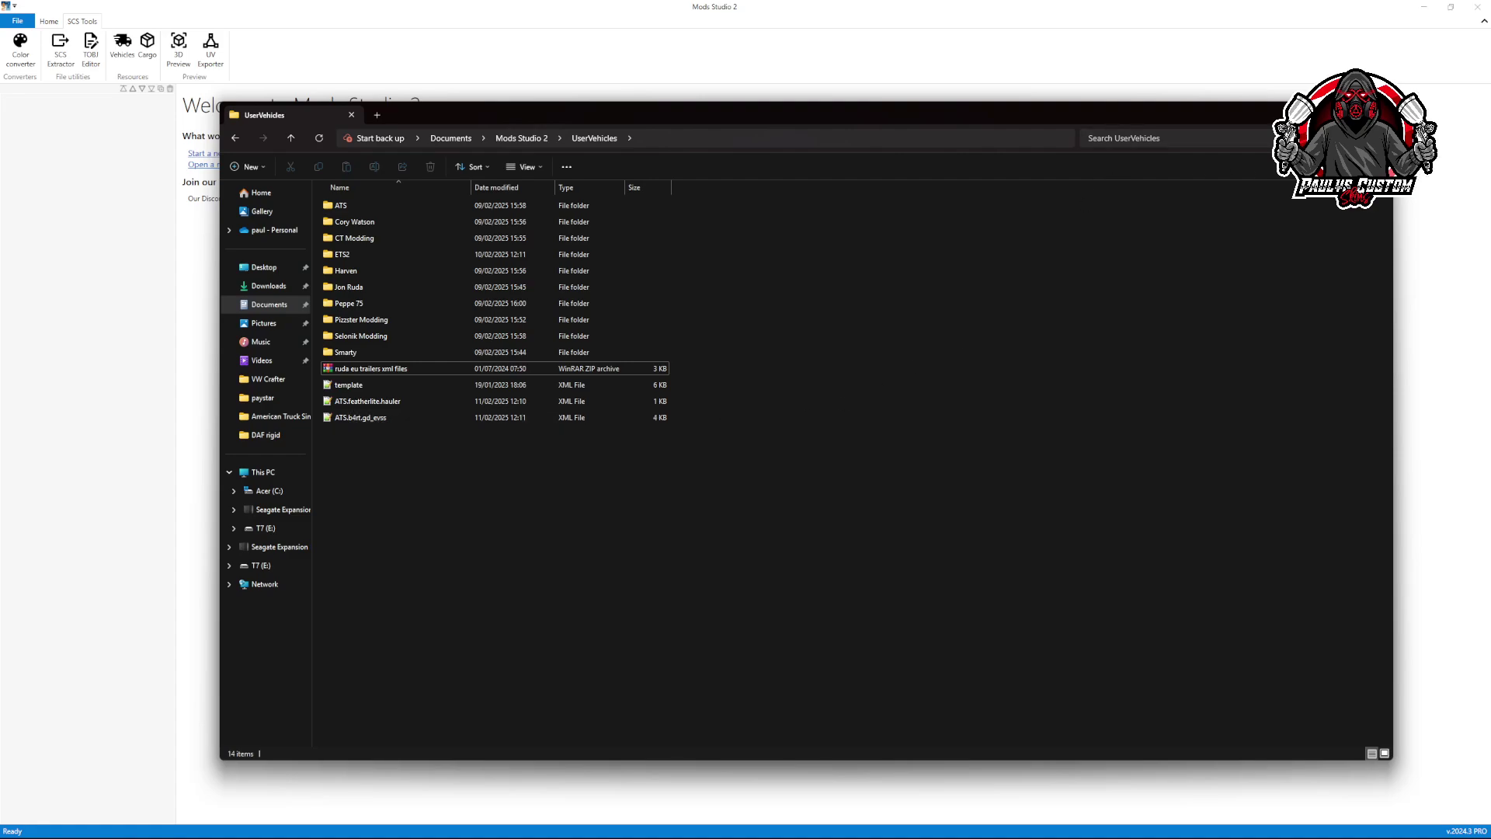
click(1374, 115)
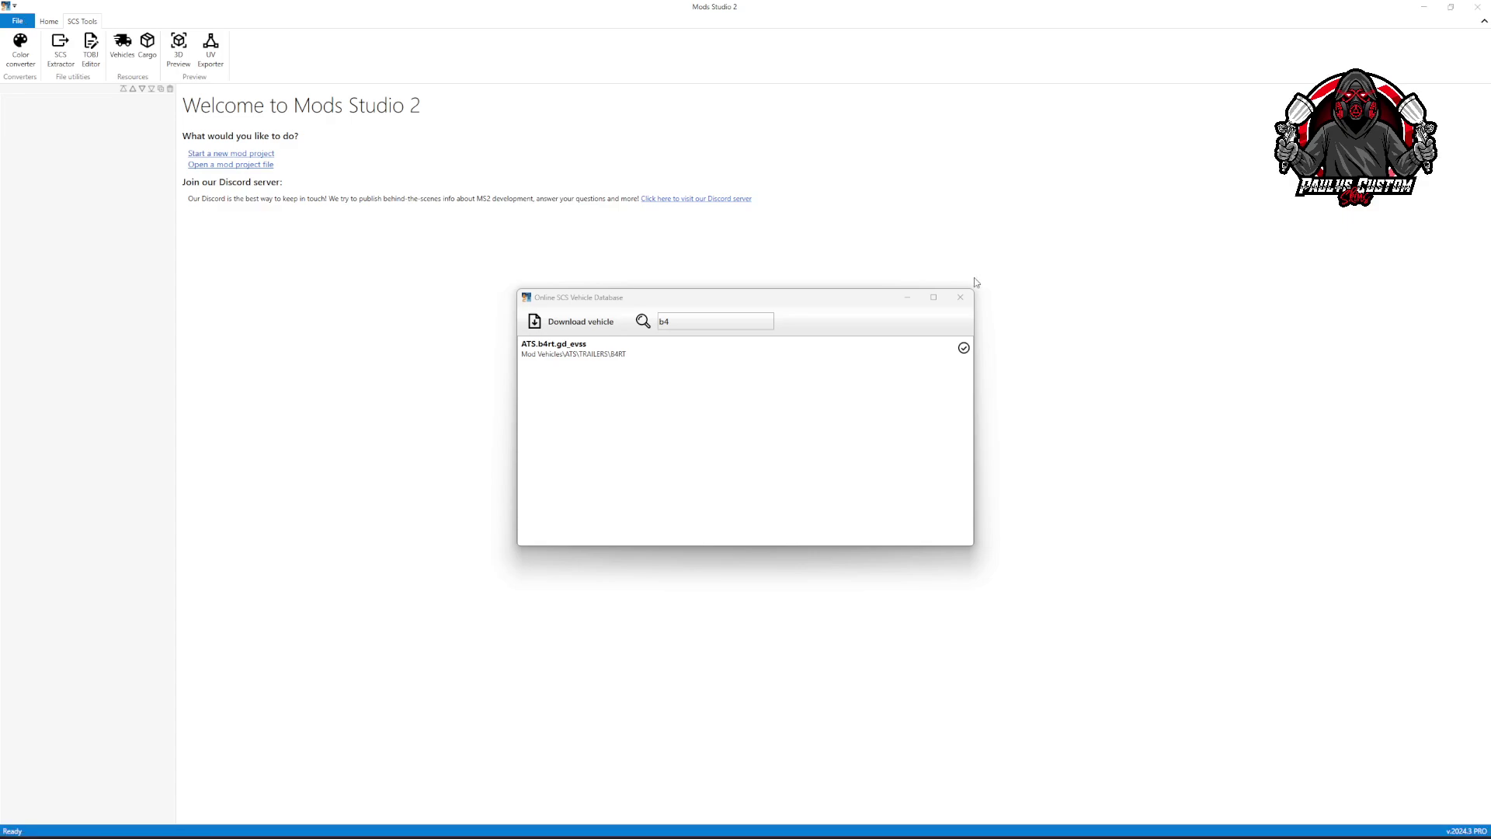
click(961, 298)
Close the vehicle database and create a new ATS mod project.
click(960, 297)
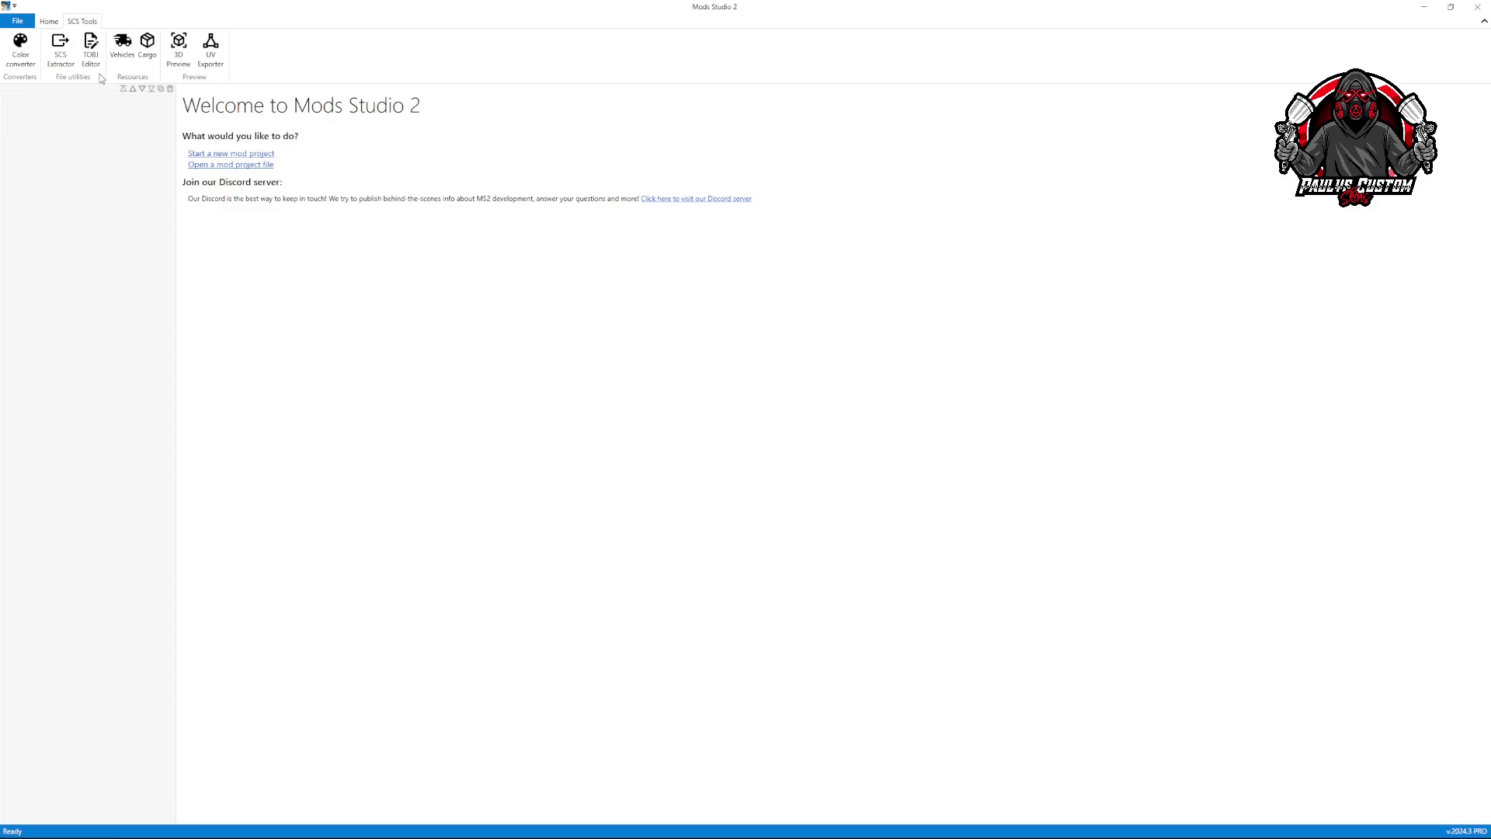
click(17, 21)
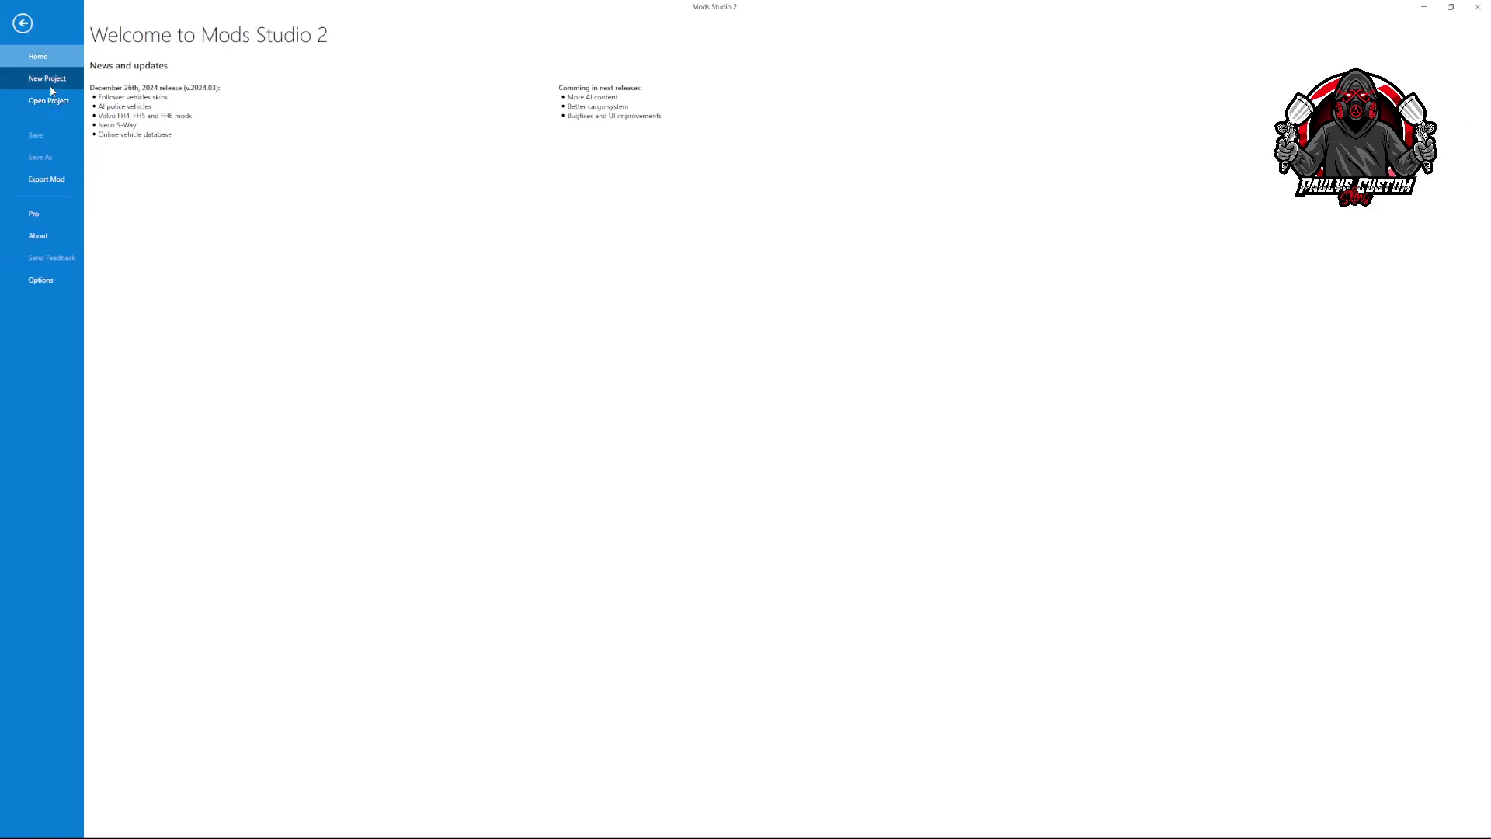
click(54, 79)
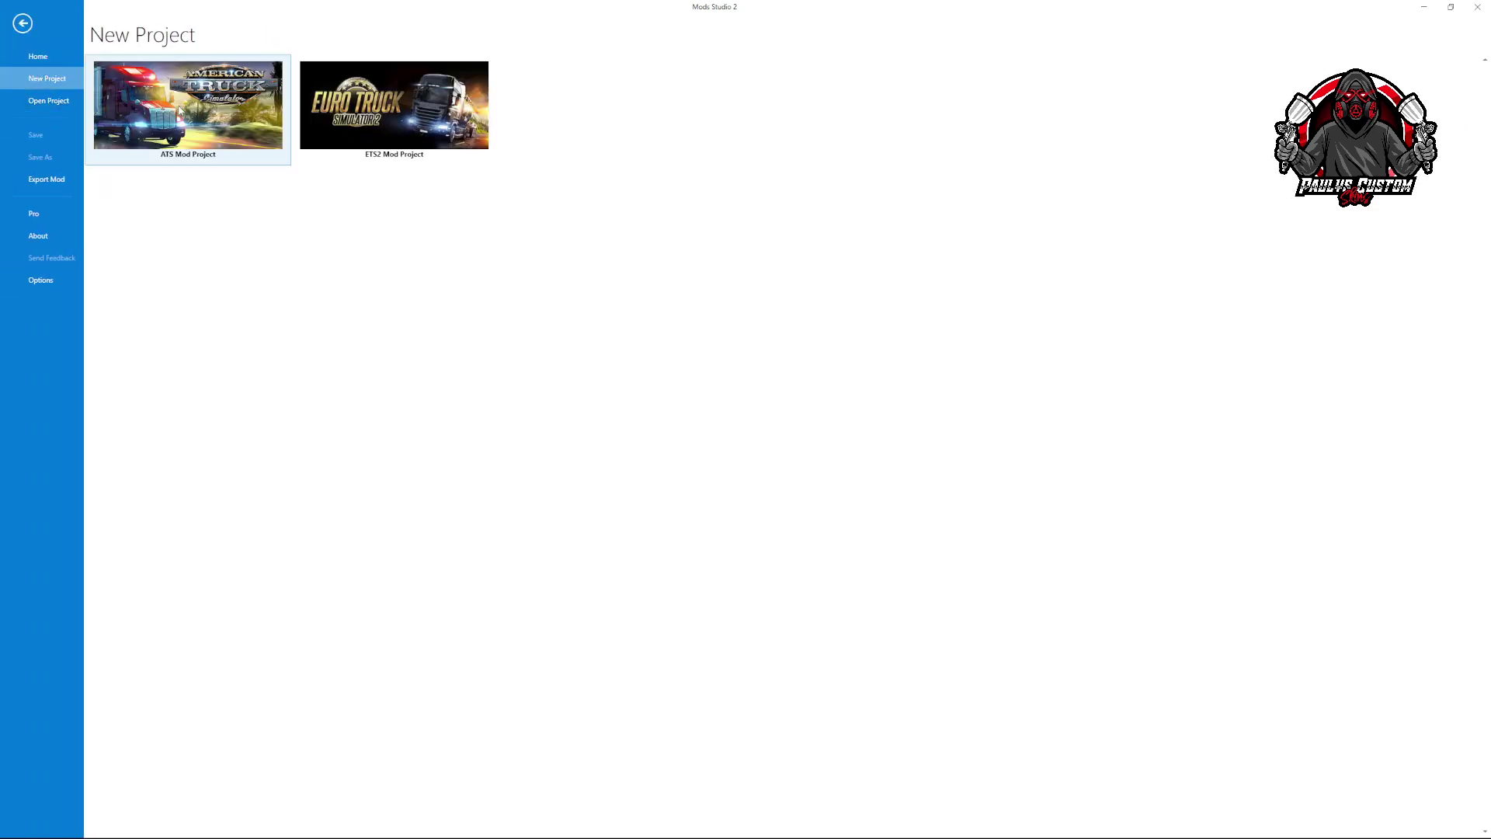
click(245, 122)
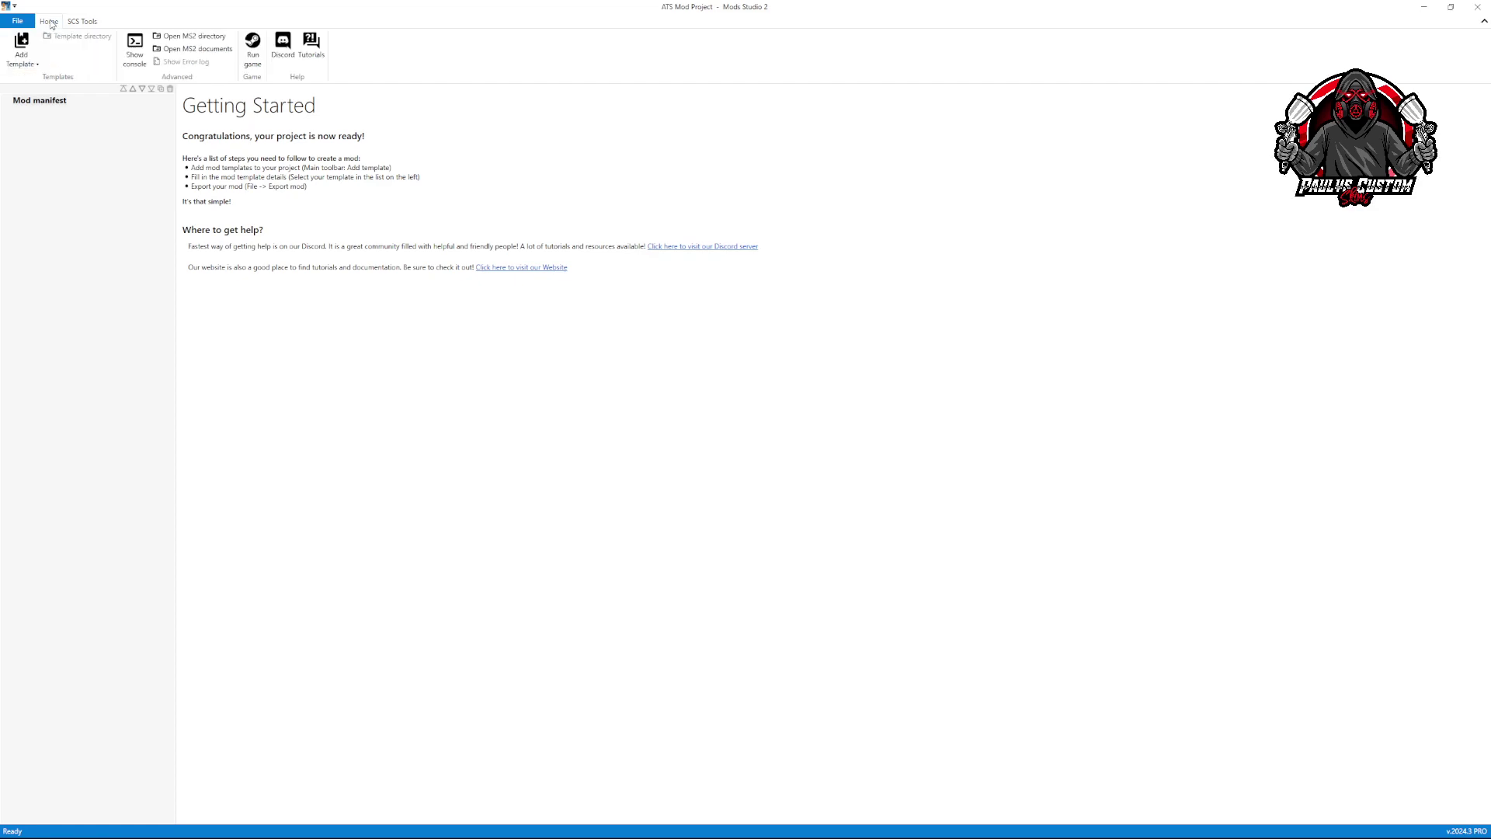
Add a Trailer Skin template based on the B4RT Great dane Everest SS trailer.
click(22, 52)
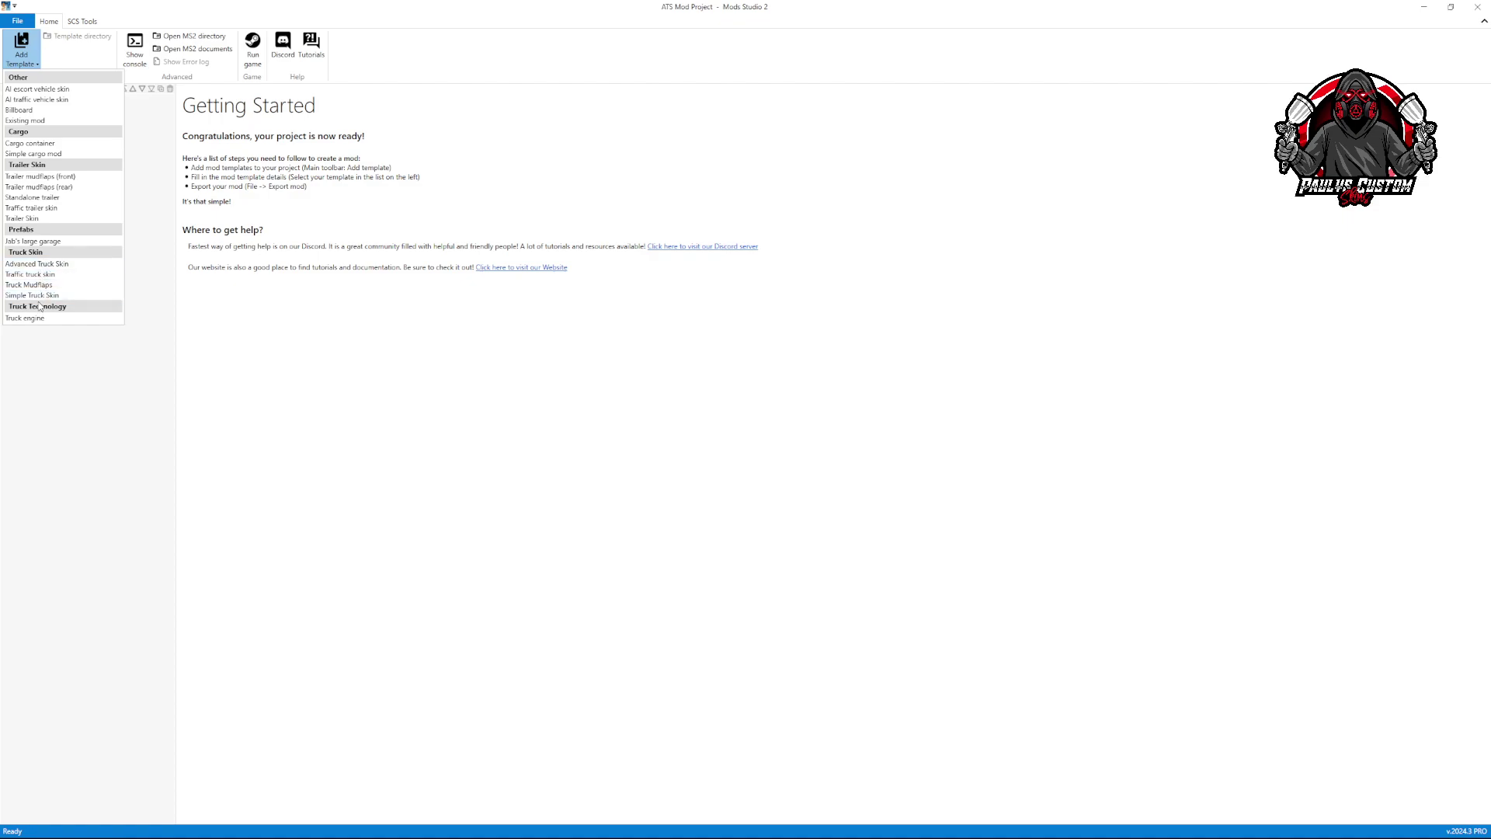
click(23, 218)
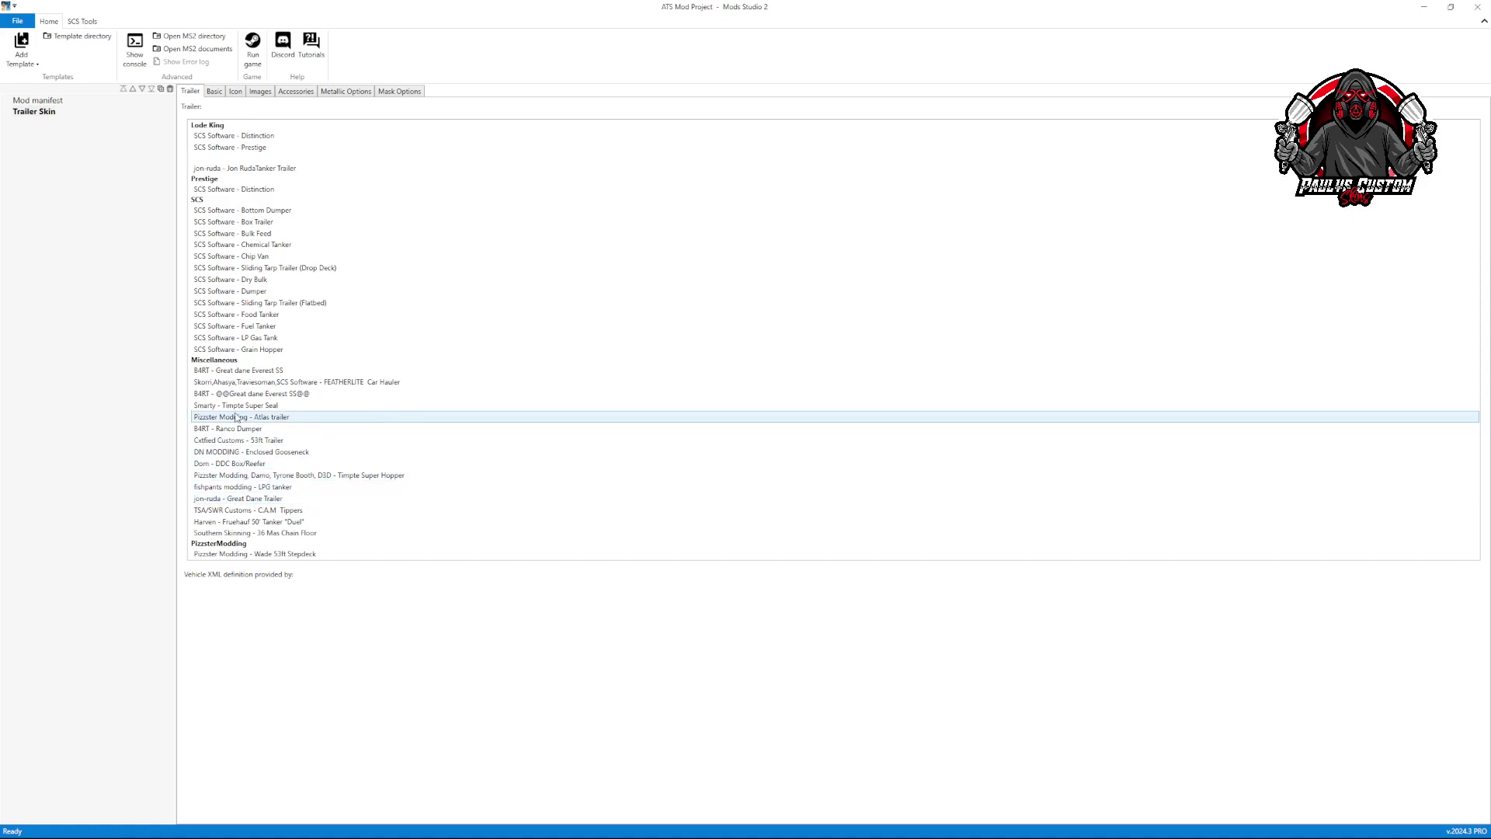
click(240, 394)
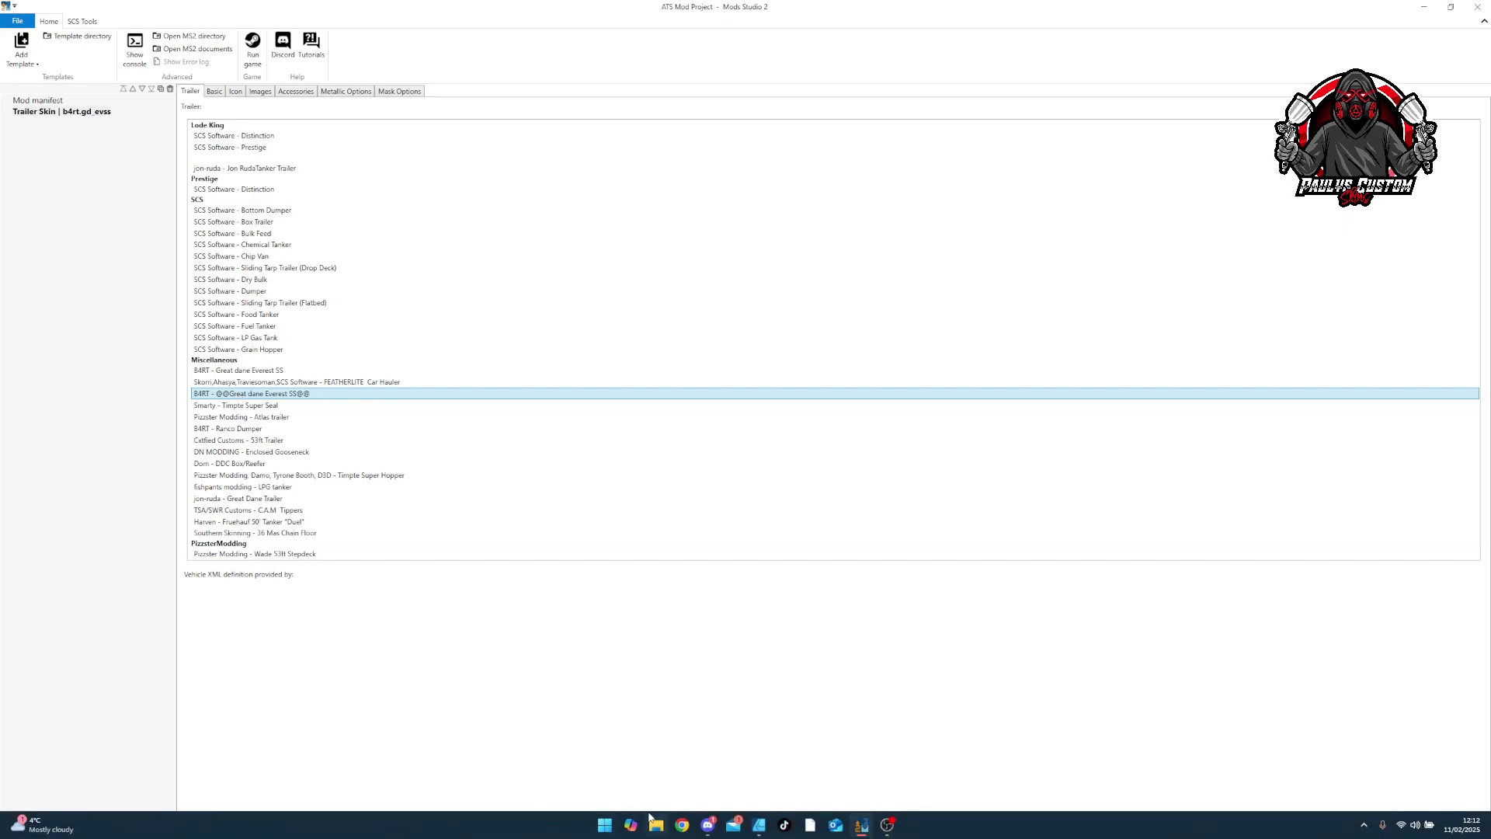
click(655, 827)
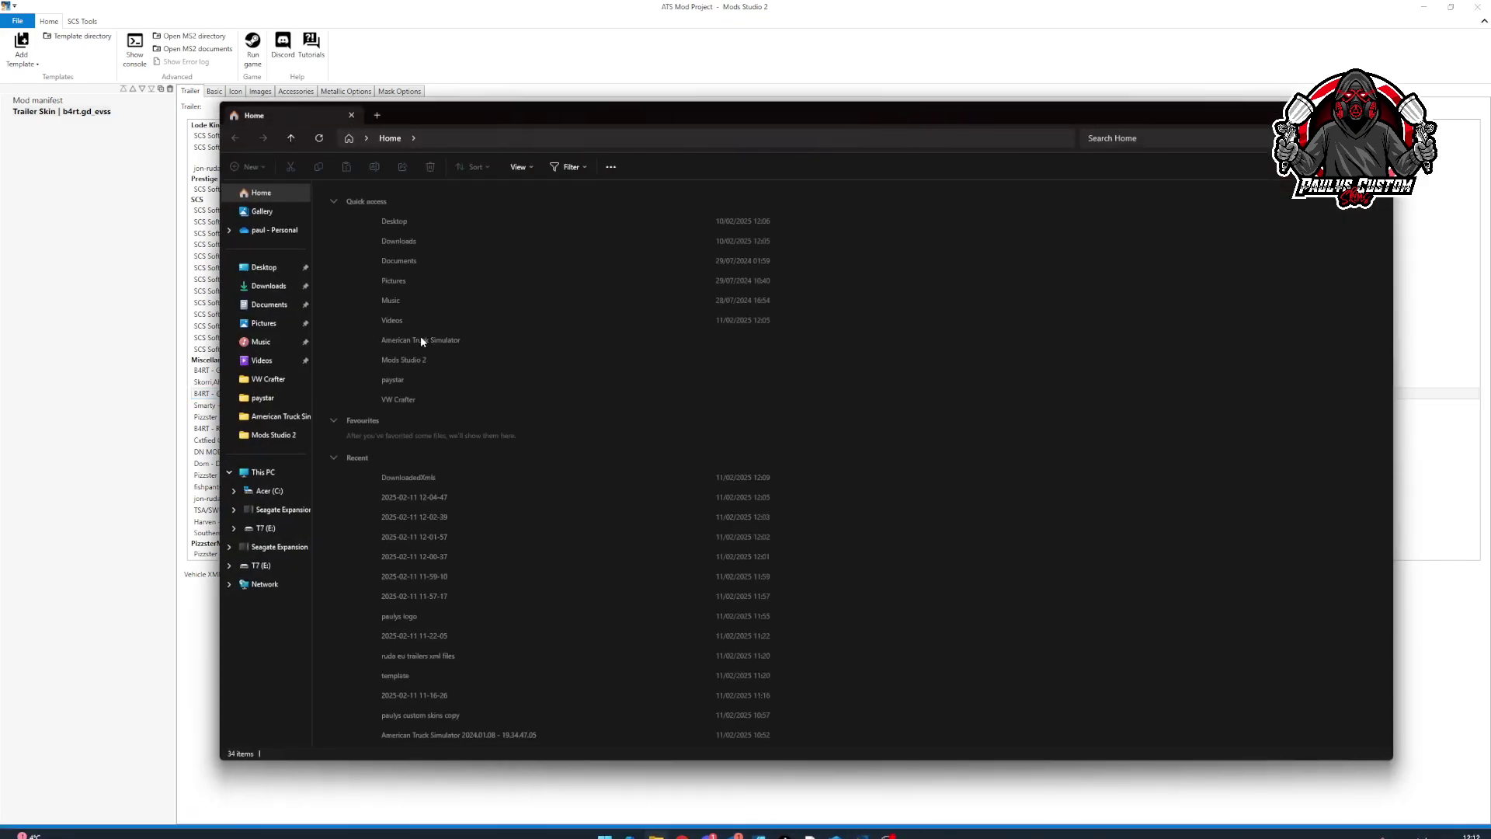
click(272, 305)
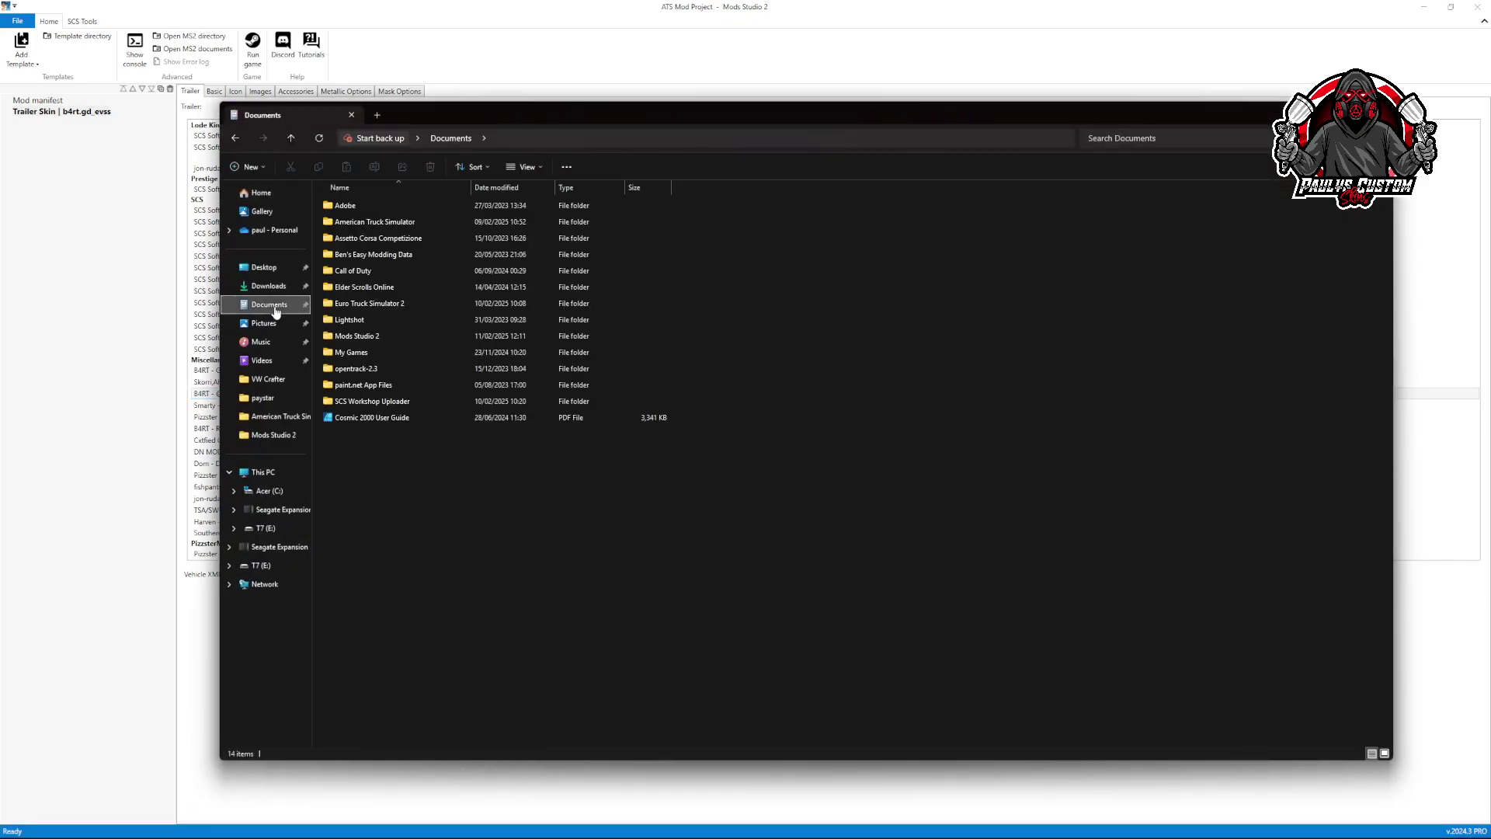
double_click(361, 338)
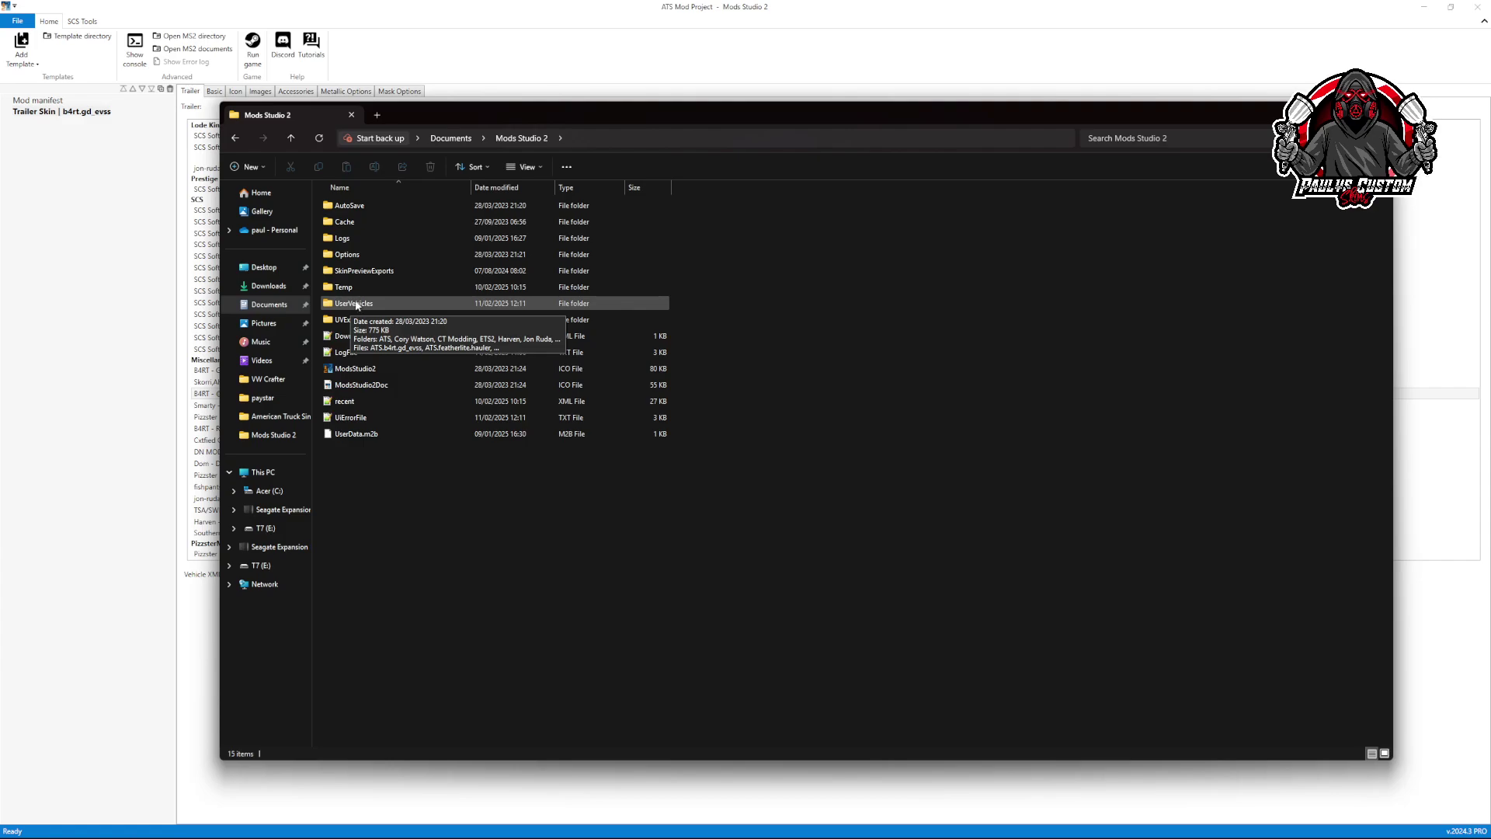
key(alt+F4)
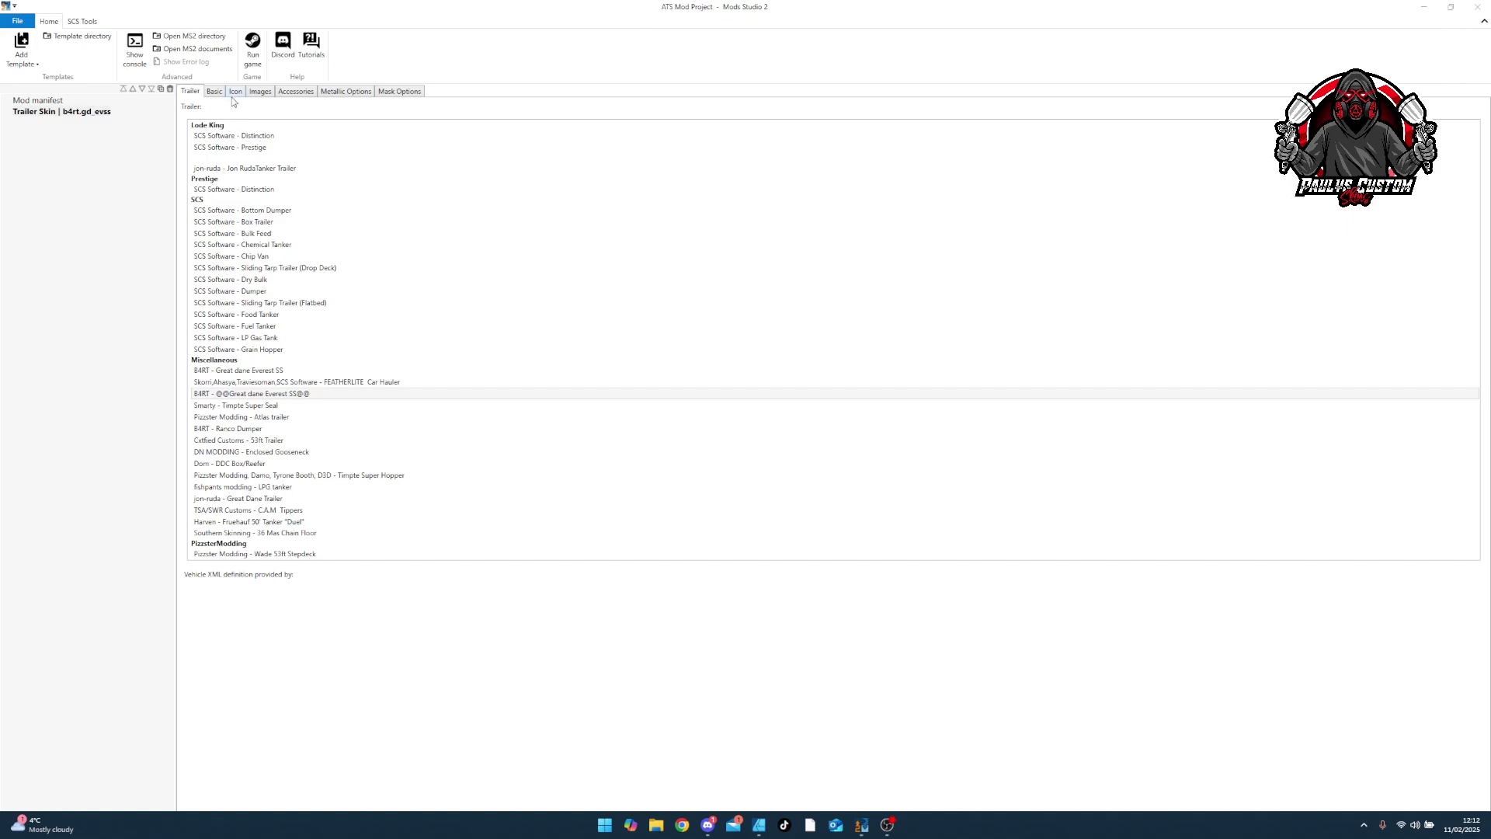
Reopen the SCS Vehicle Database's Add vehicle options, then bring up File Explorer.
click(82, 21)
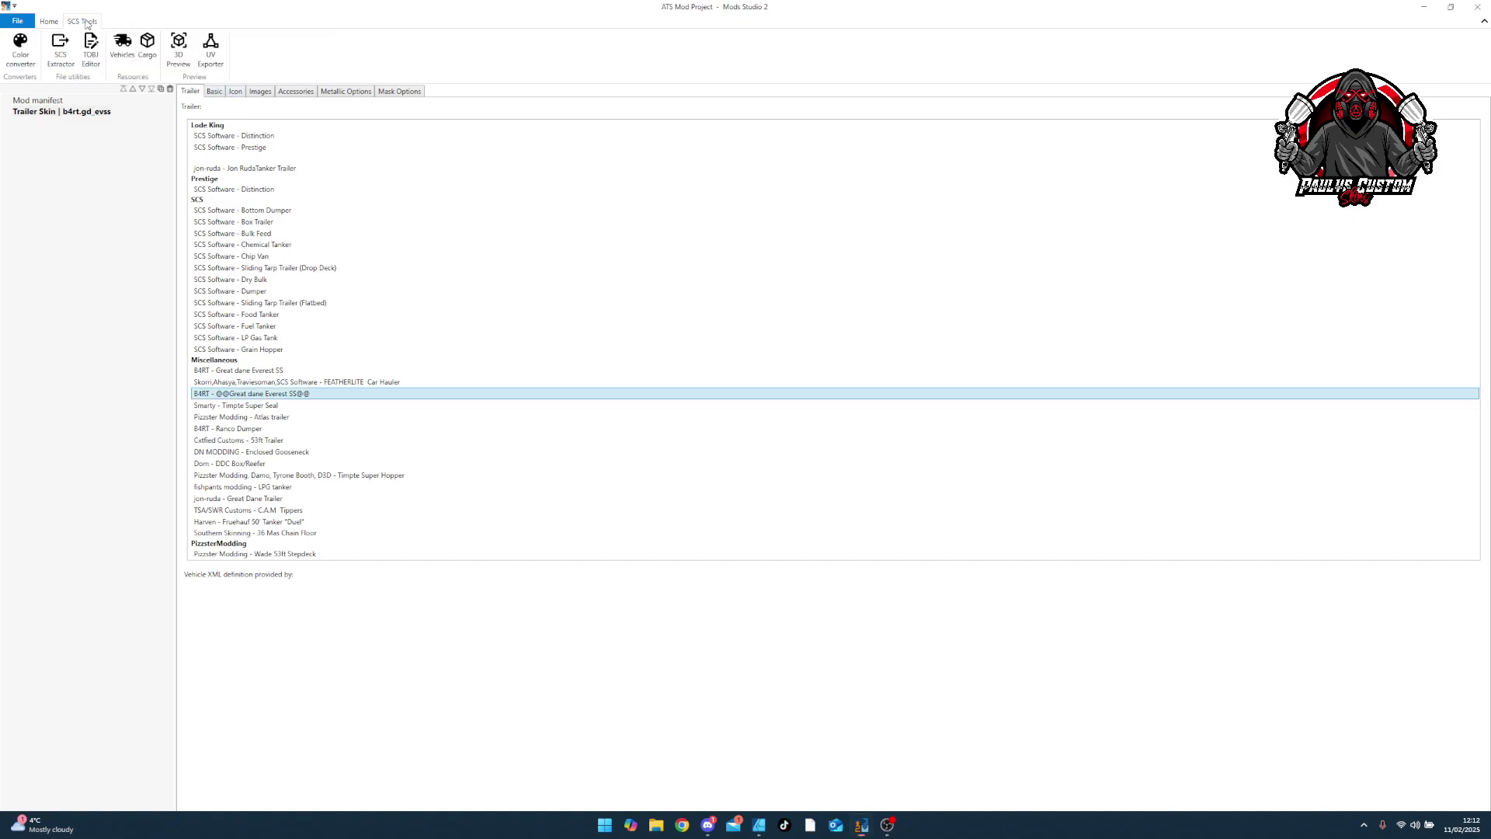
click(121, 45)
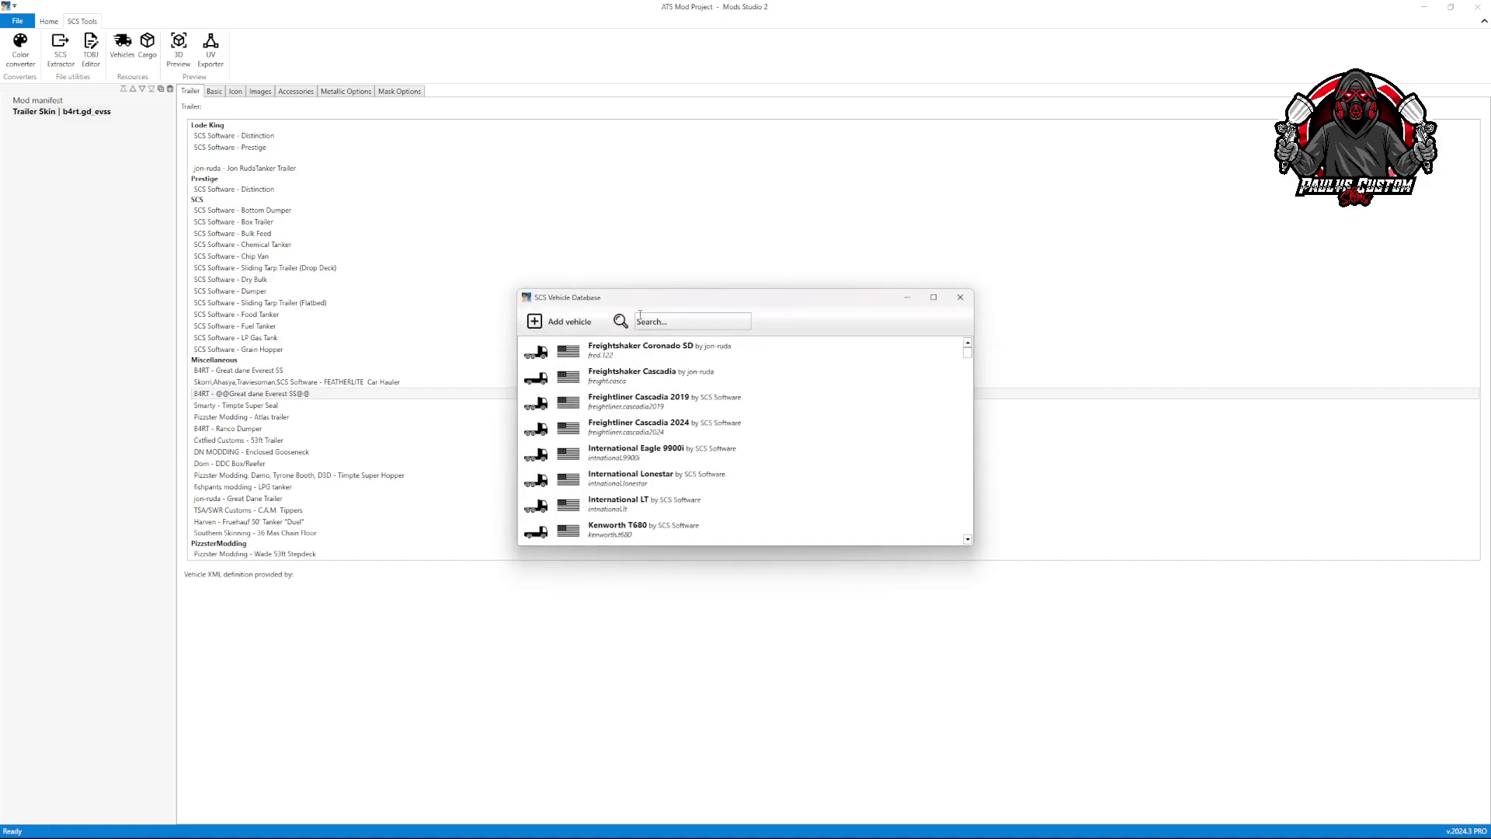
click(575, 326)
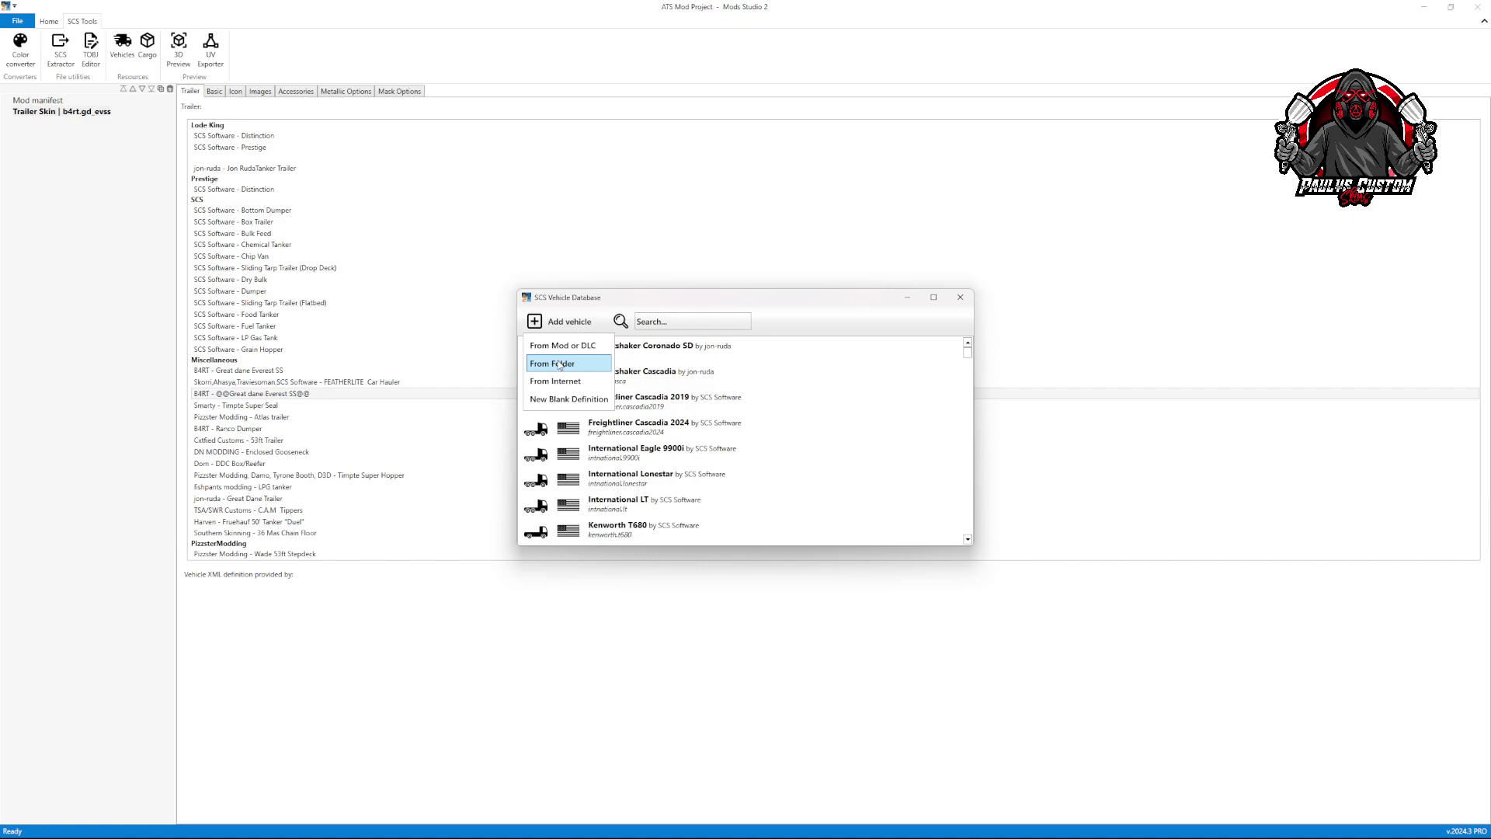
mouse_move(720, 834)
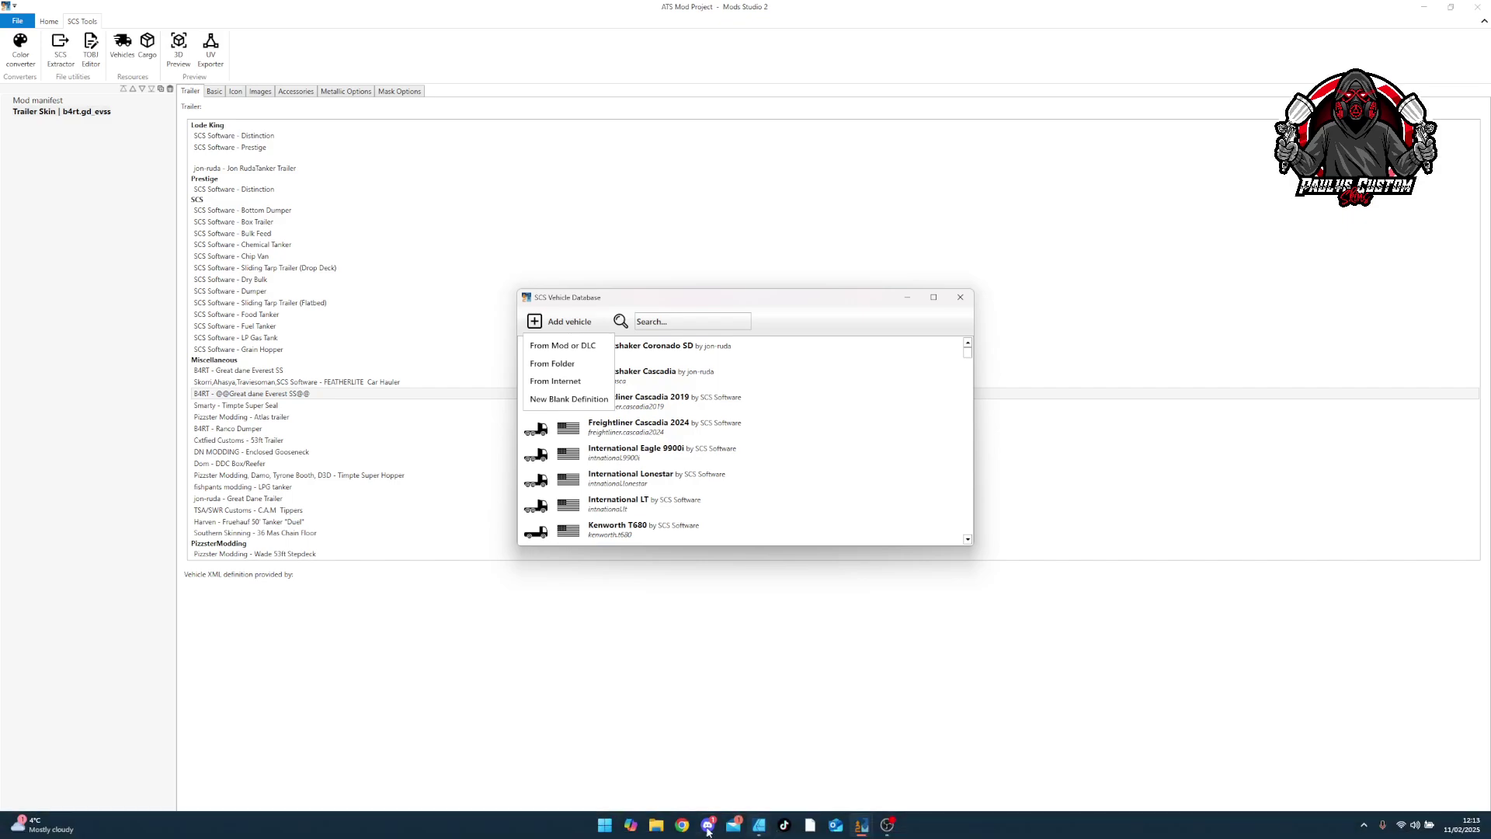
click(659, 829)
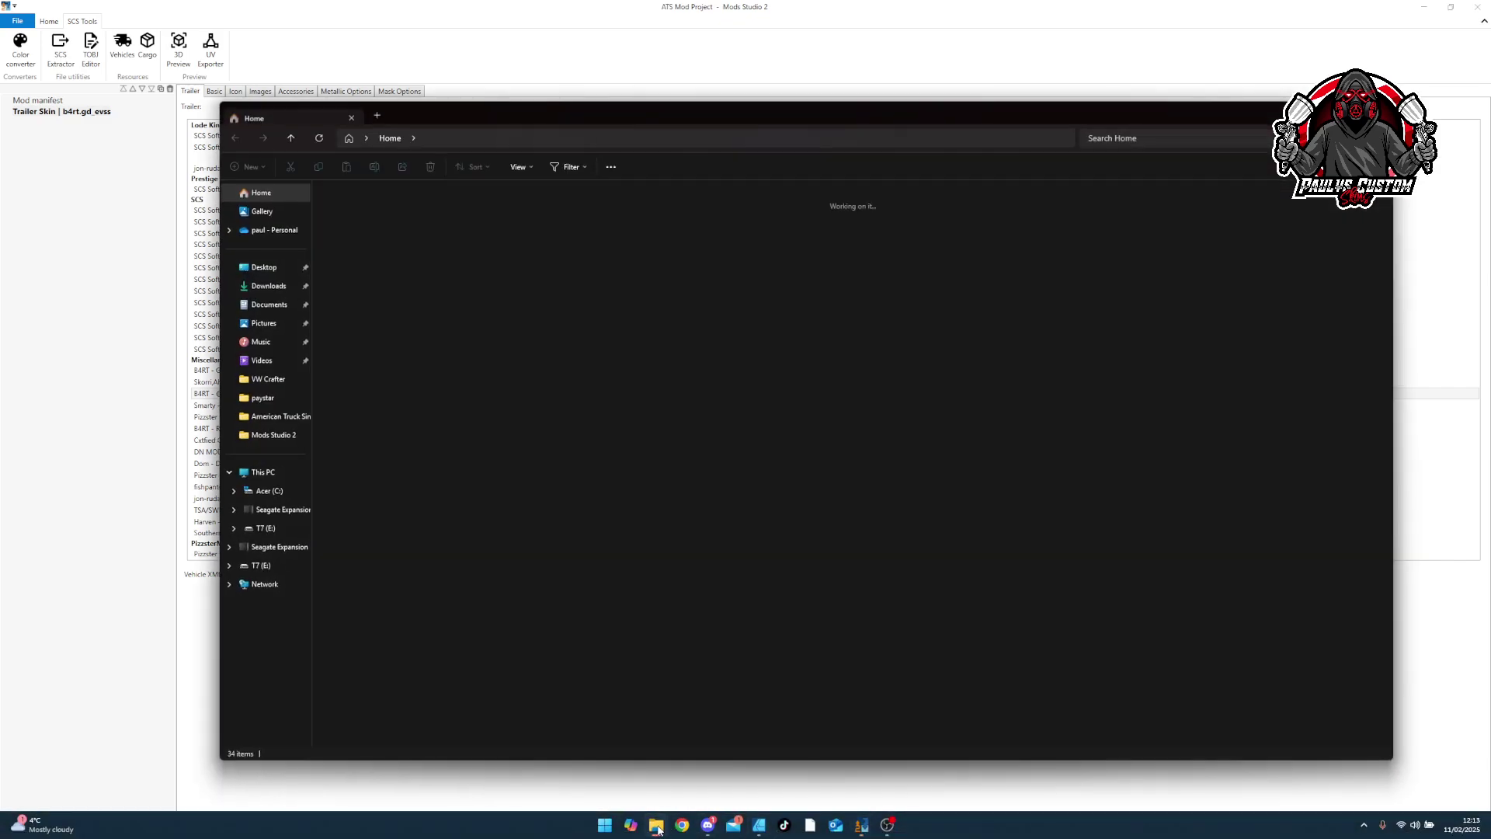
Locate the paystar mod folder on the Desktop in File Explorer and look inside it.
click(263, 398)
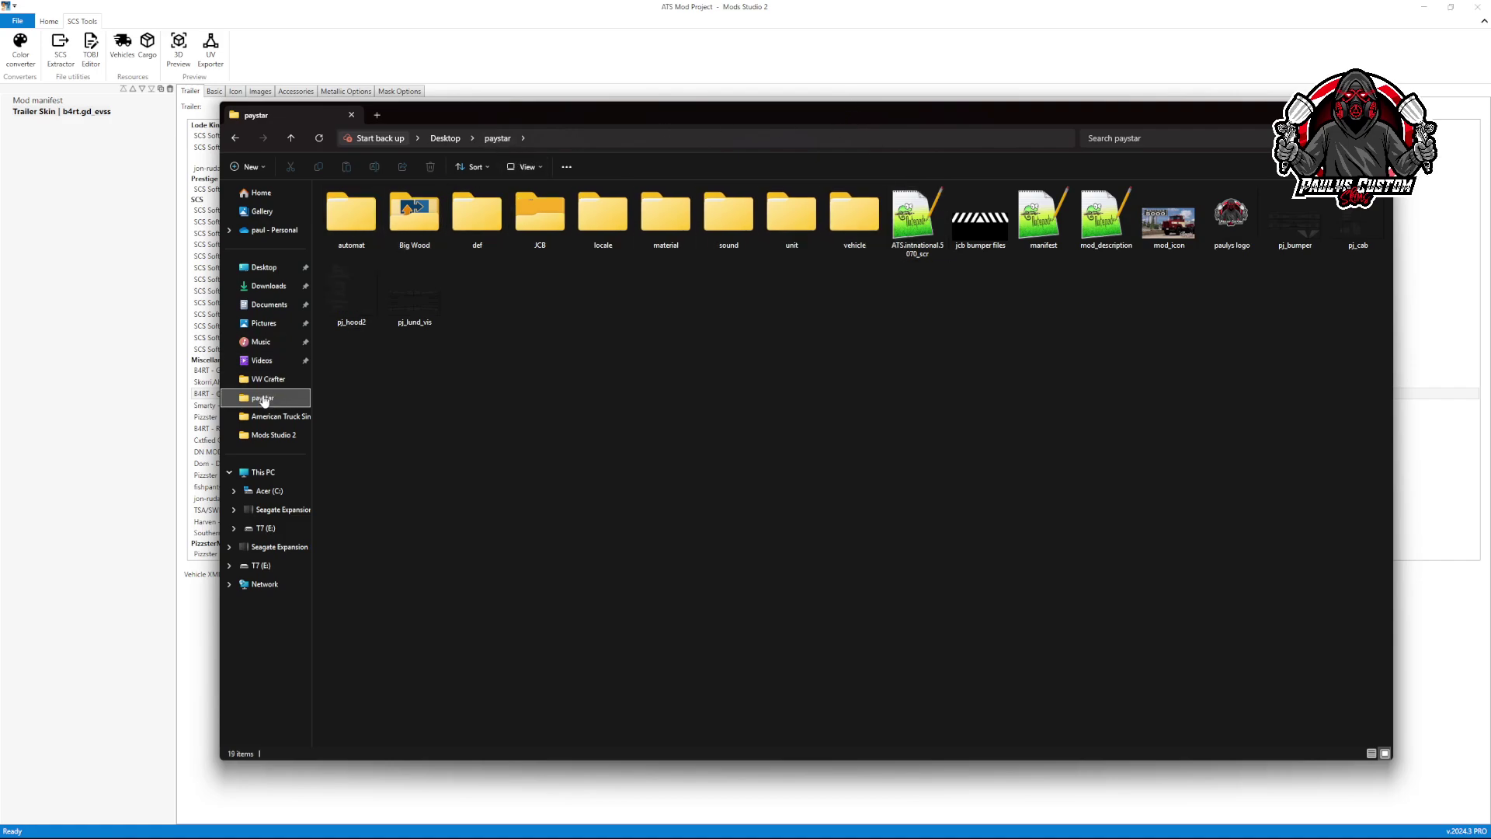
click(264, 268)
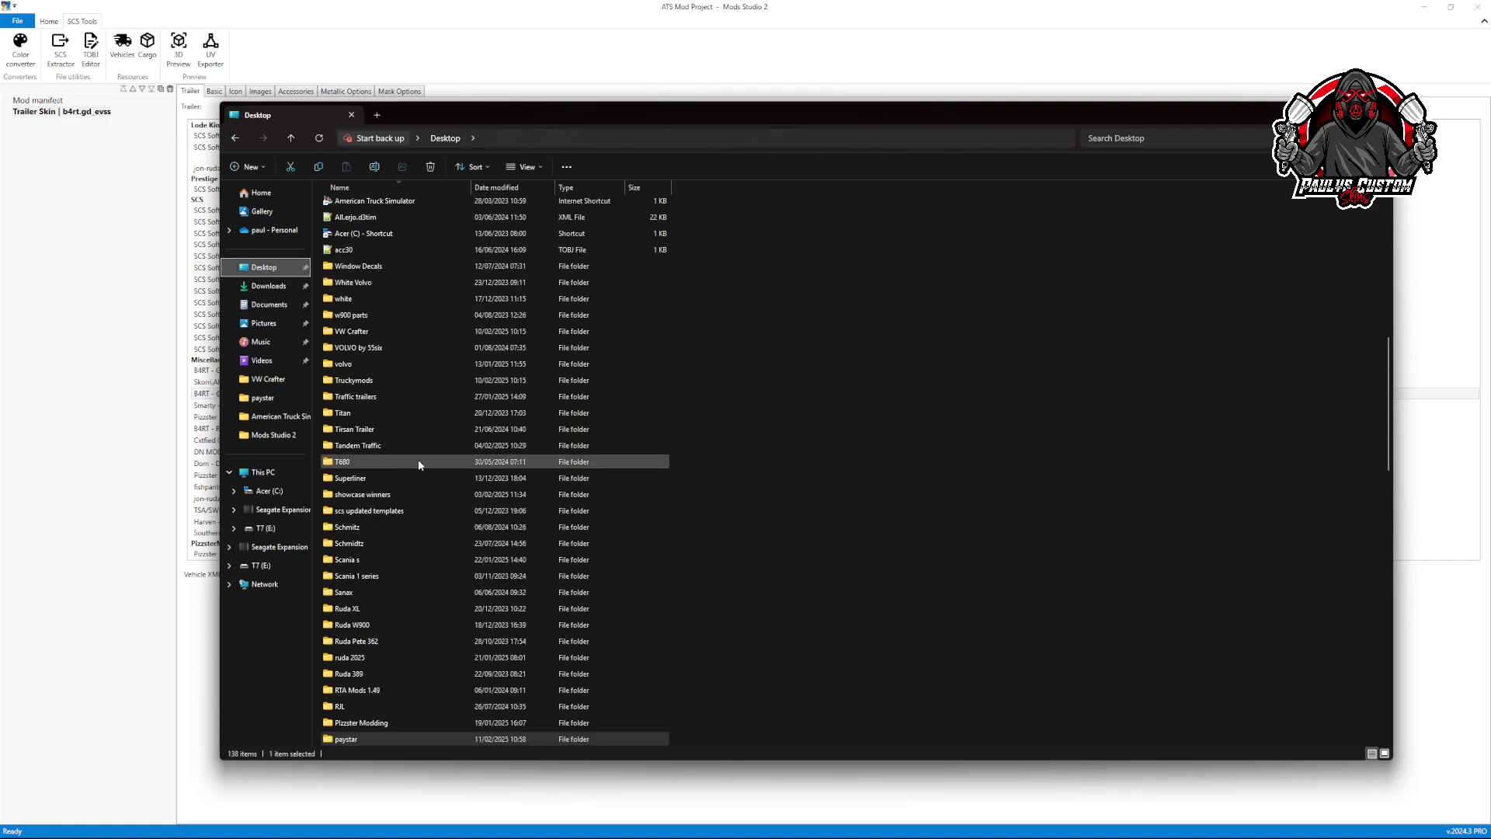
double_click(345, 740)
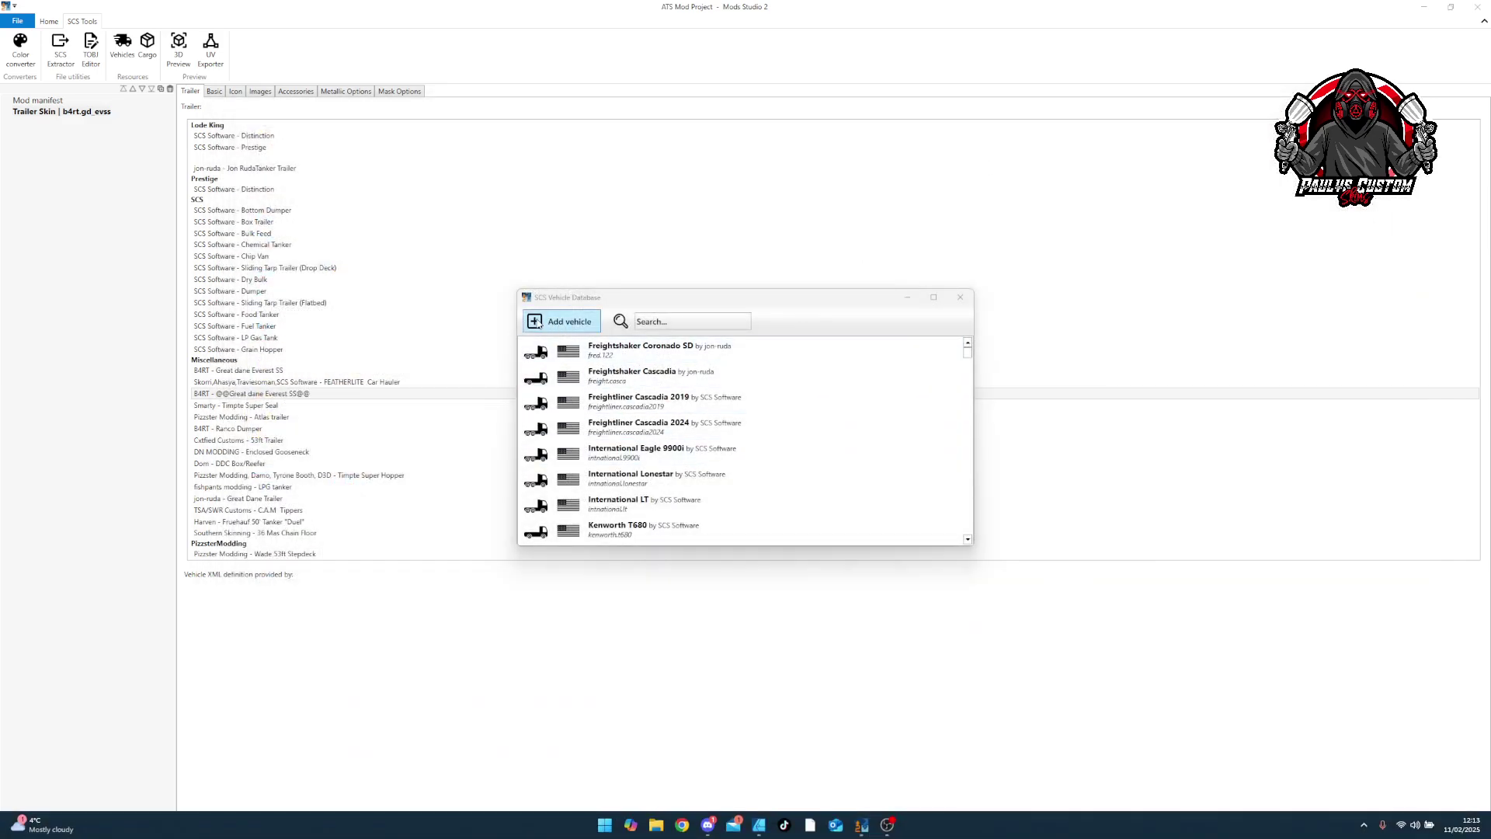
Import the intnational.5070_scr truck from the paystar folder, then close the vehicle database.
click(573, 322)
click(549, 365)
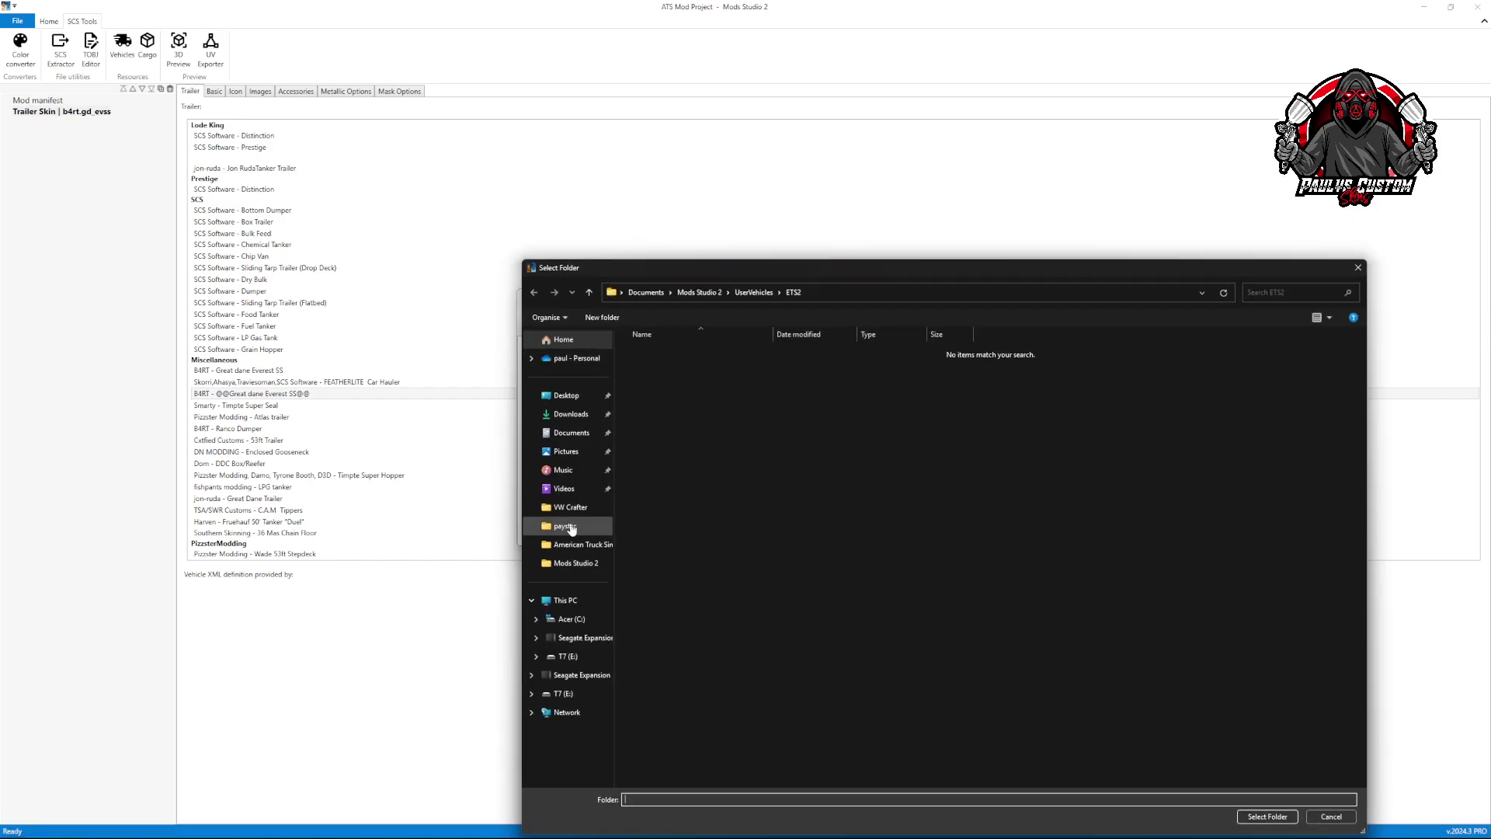
click(568, 526)
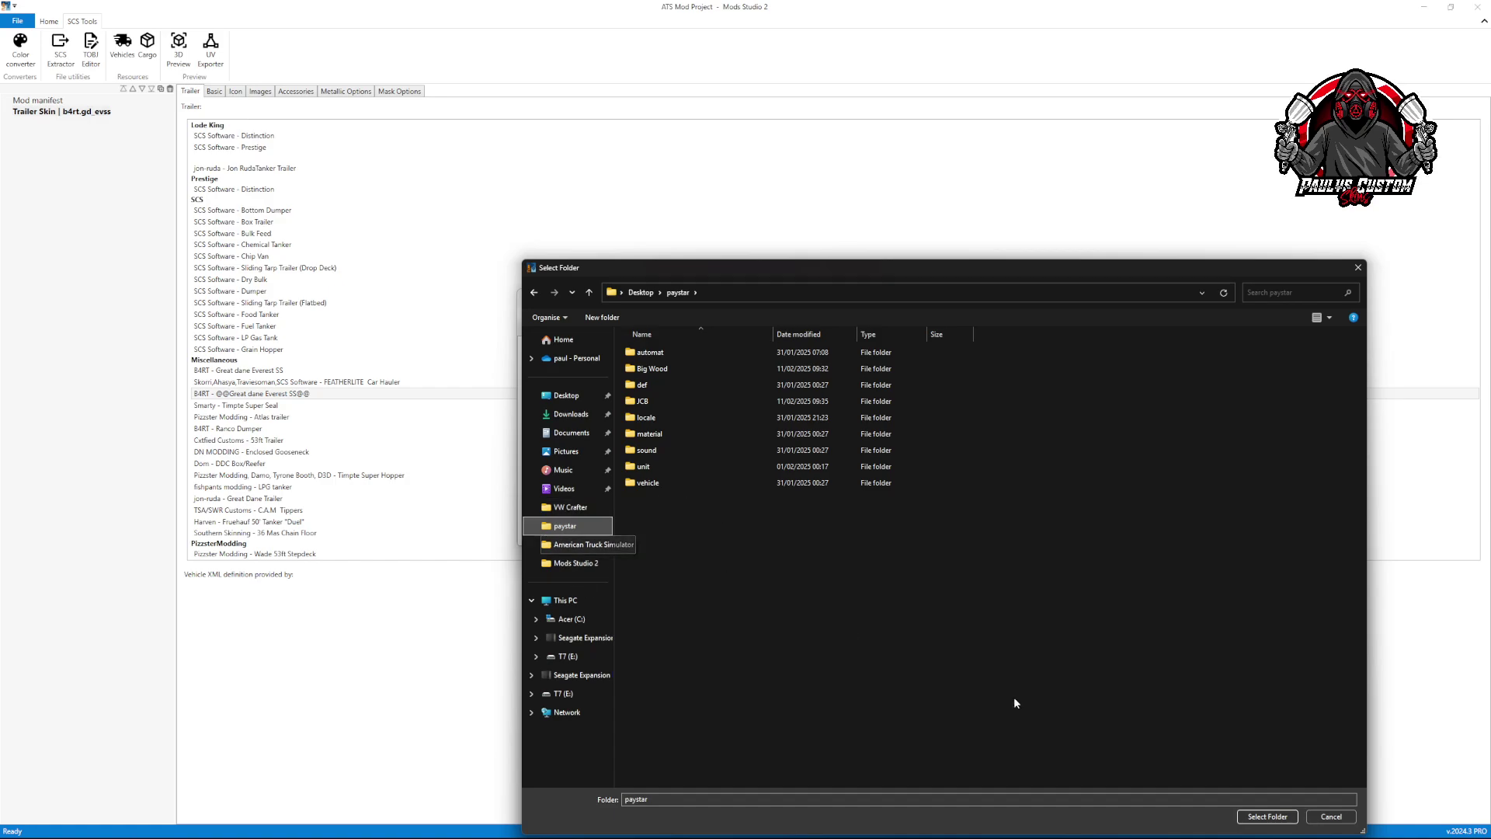
click(1258, 819)
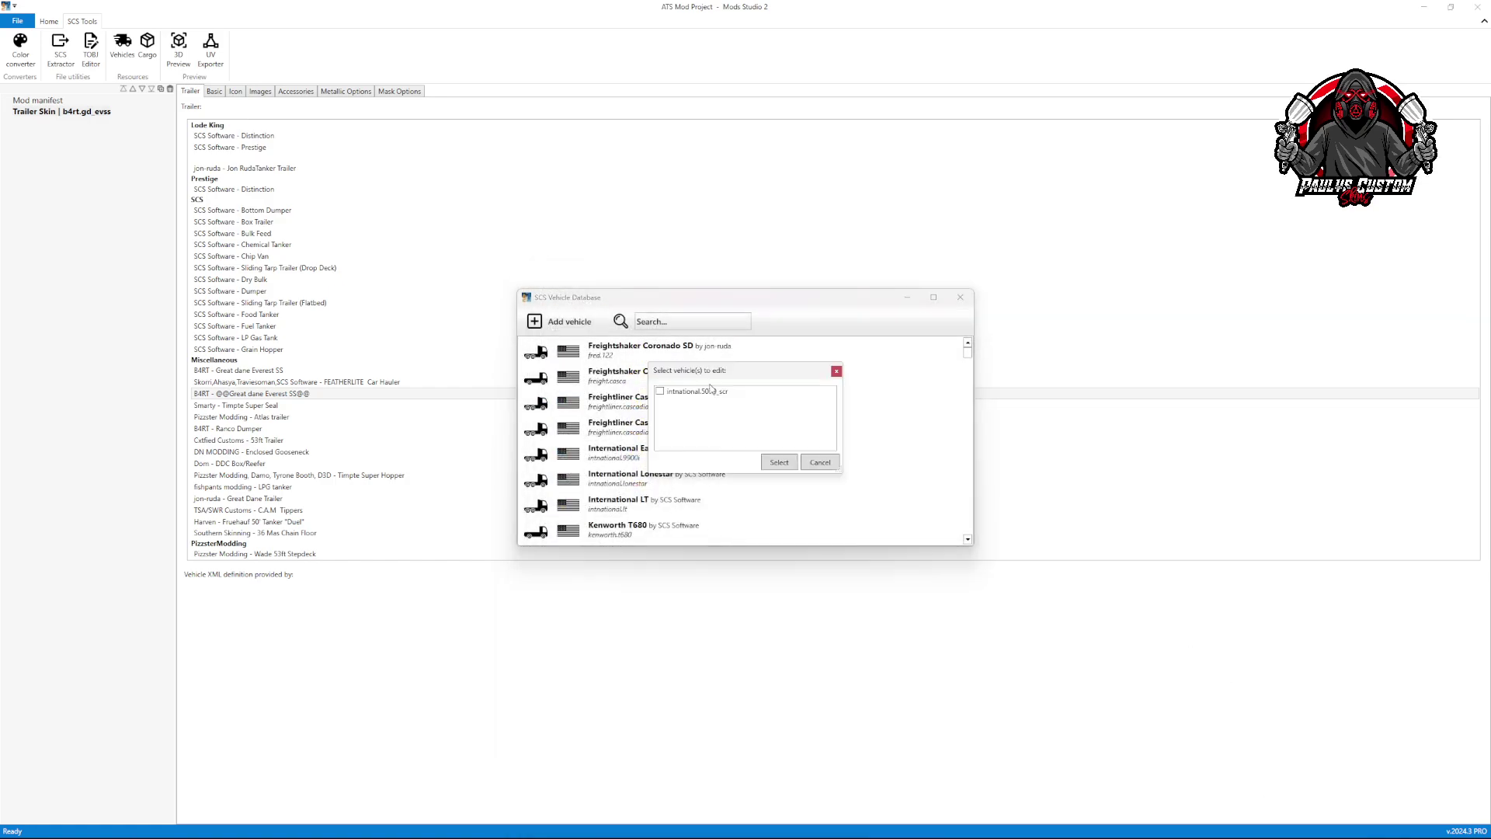
click(660, 392)
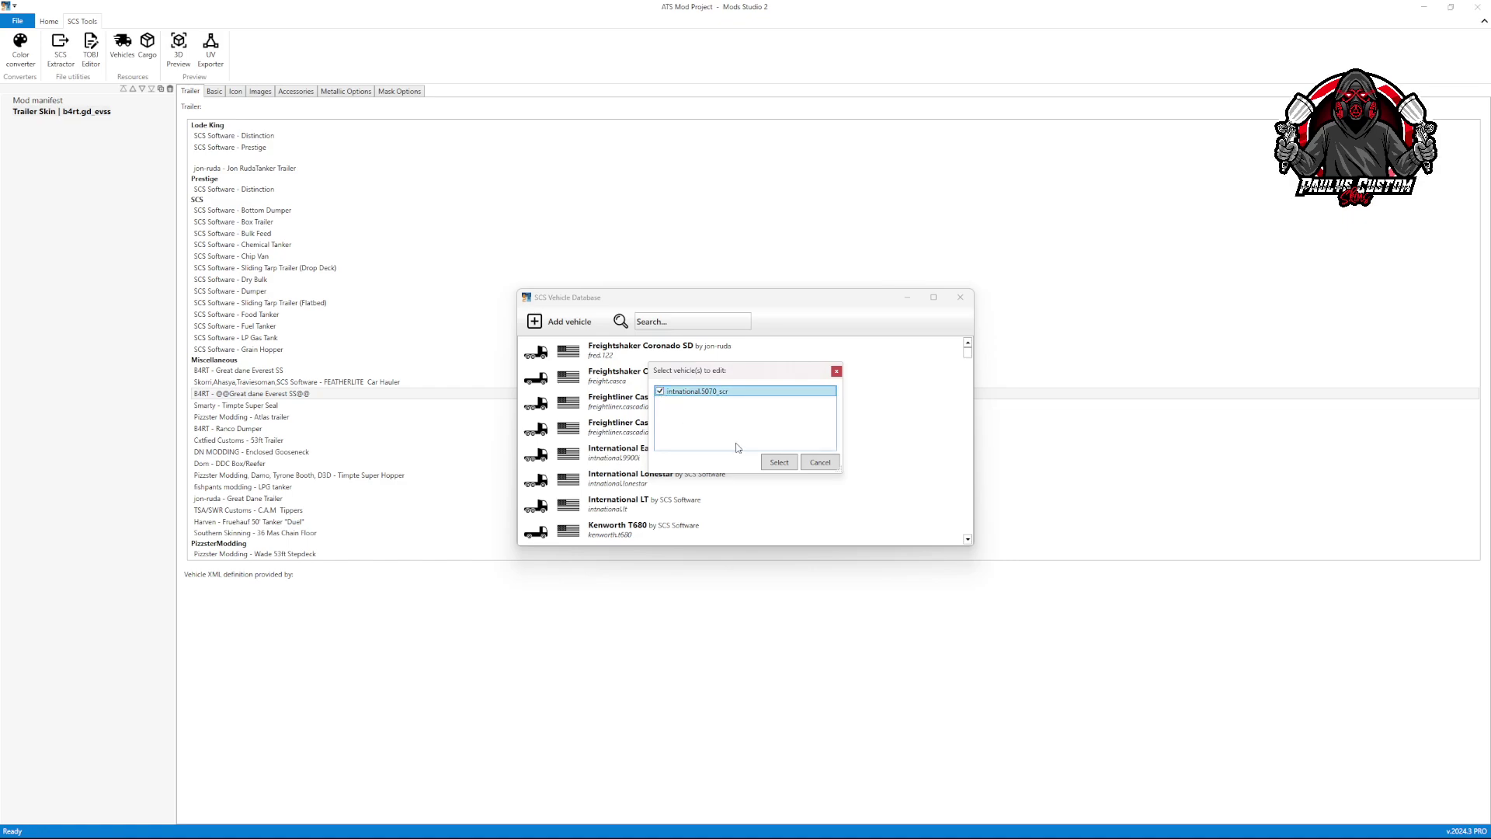
click(821, 463)
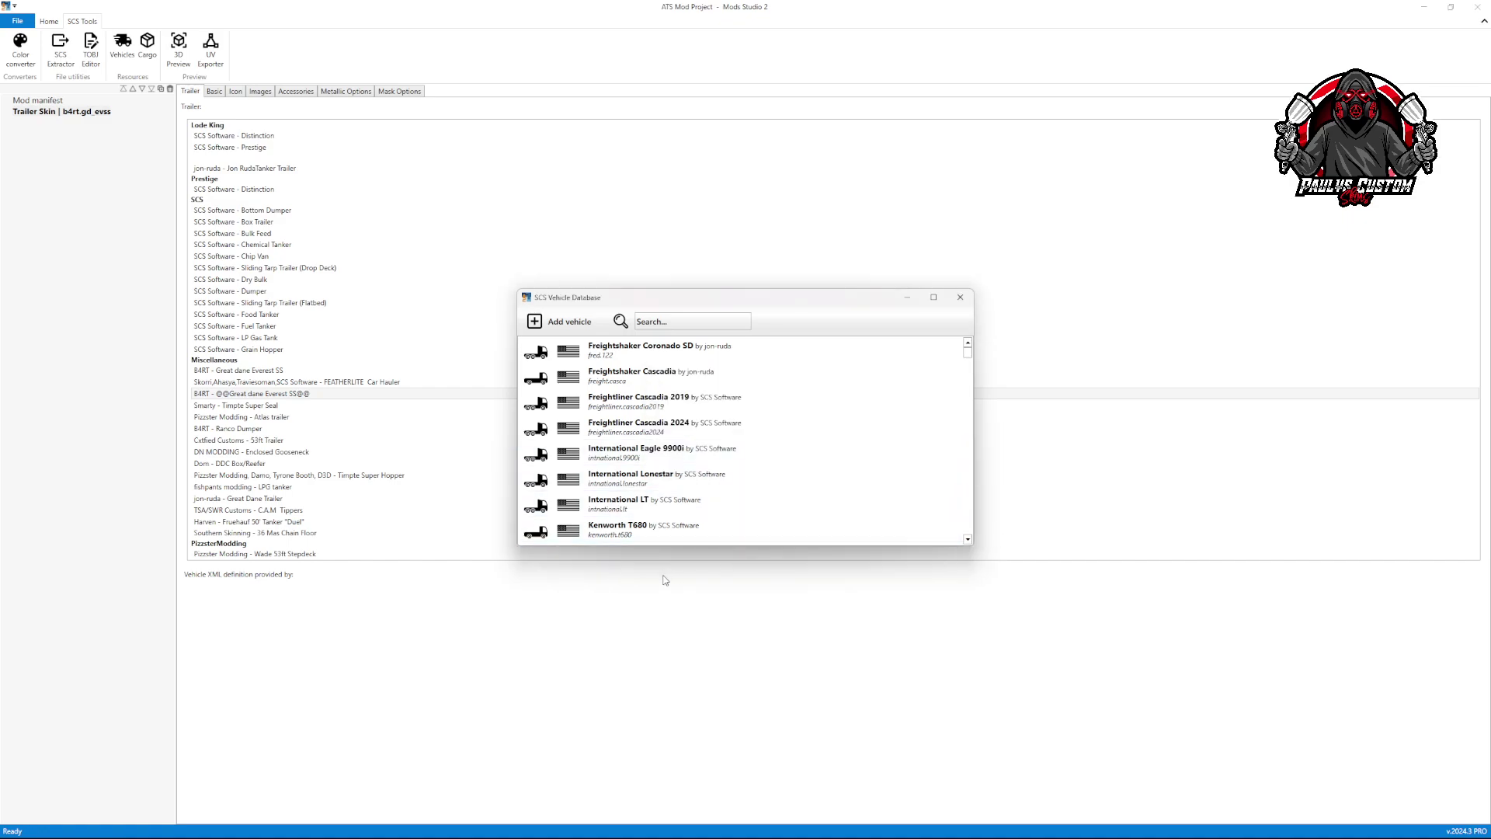
click(961, 299)
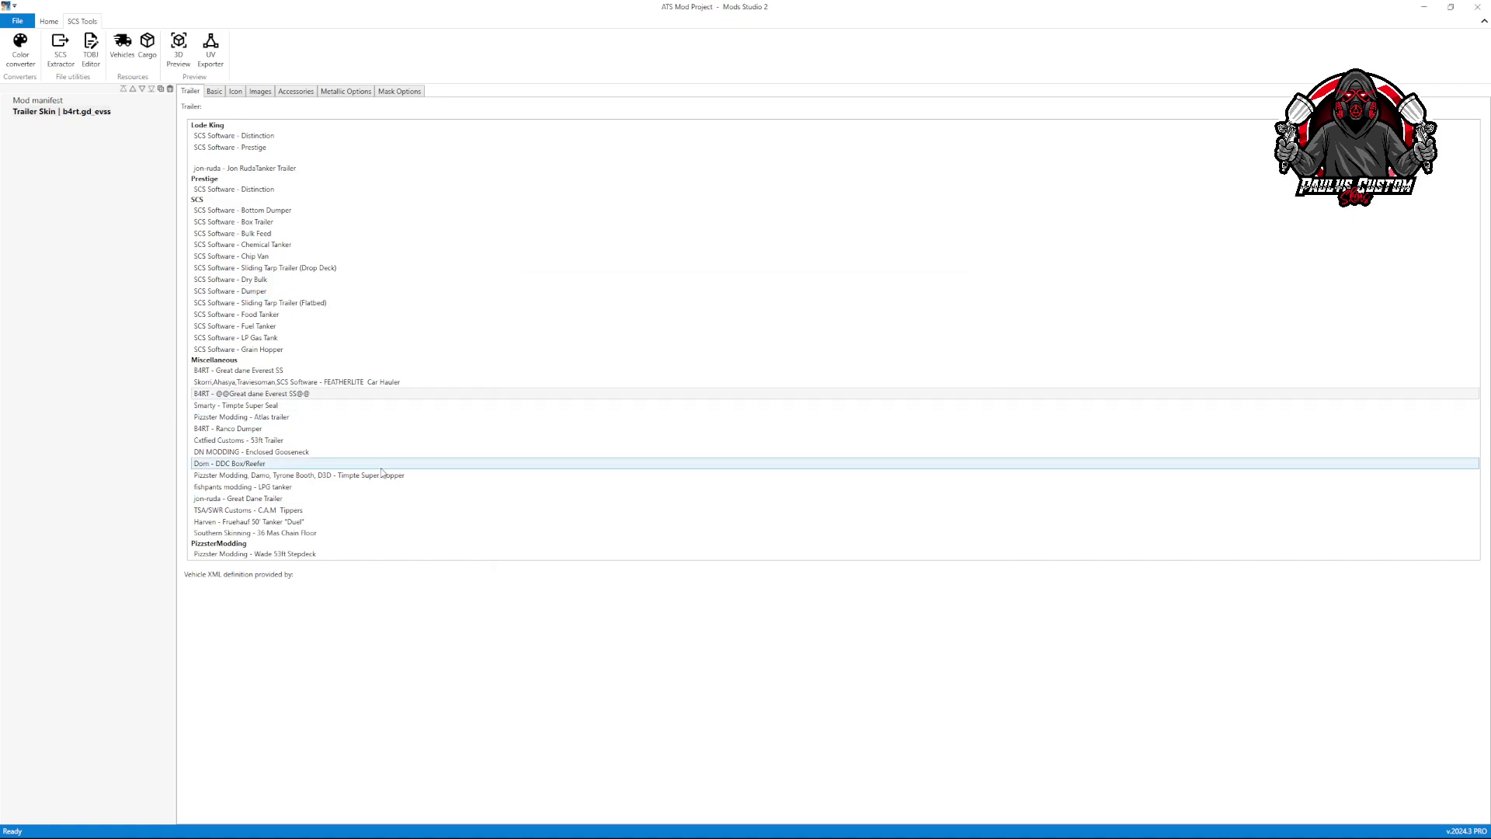